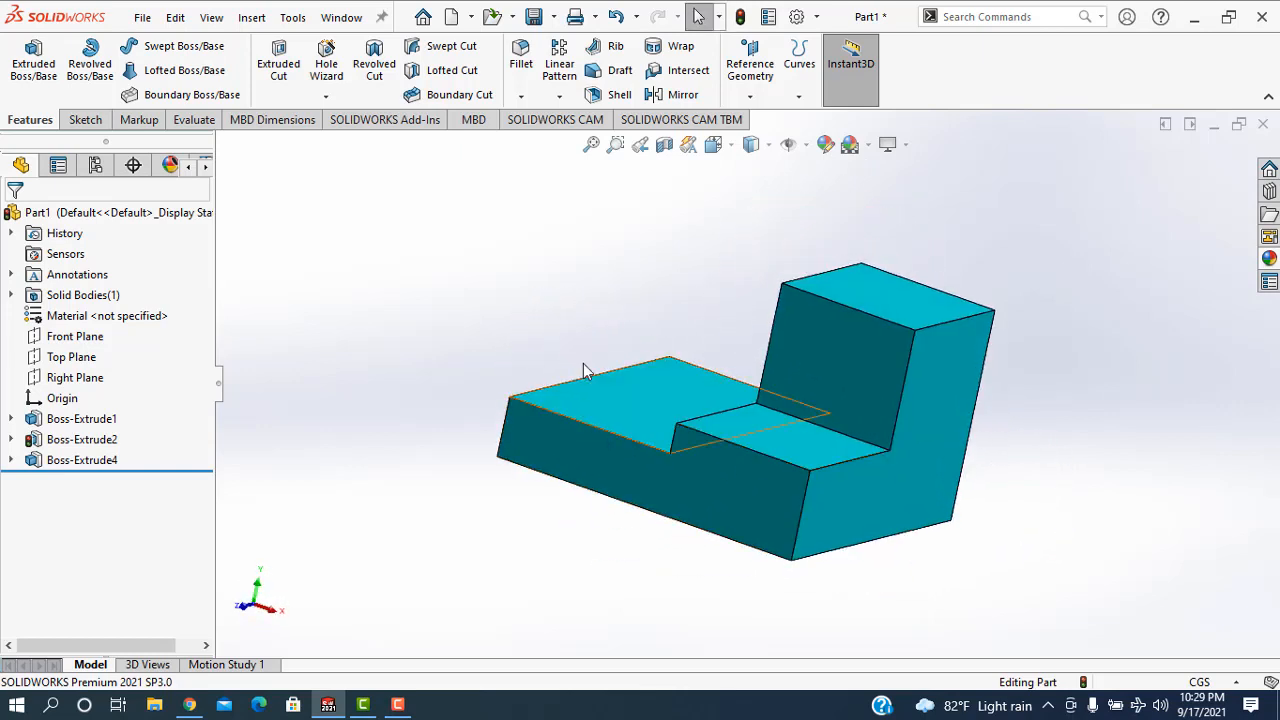
Step: Inspect the finished stepped block from several sides, ending in the isometric view
scroll(936, 415, "up", 3)
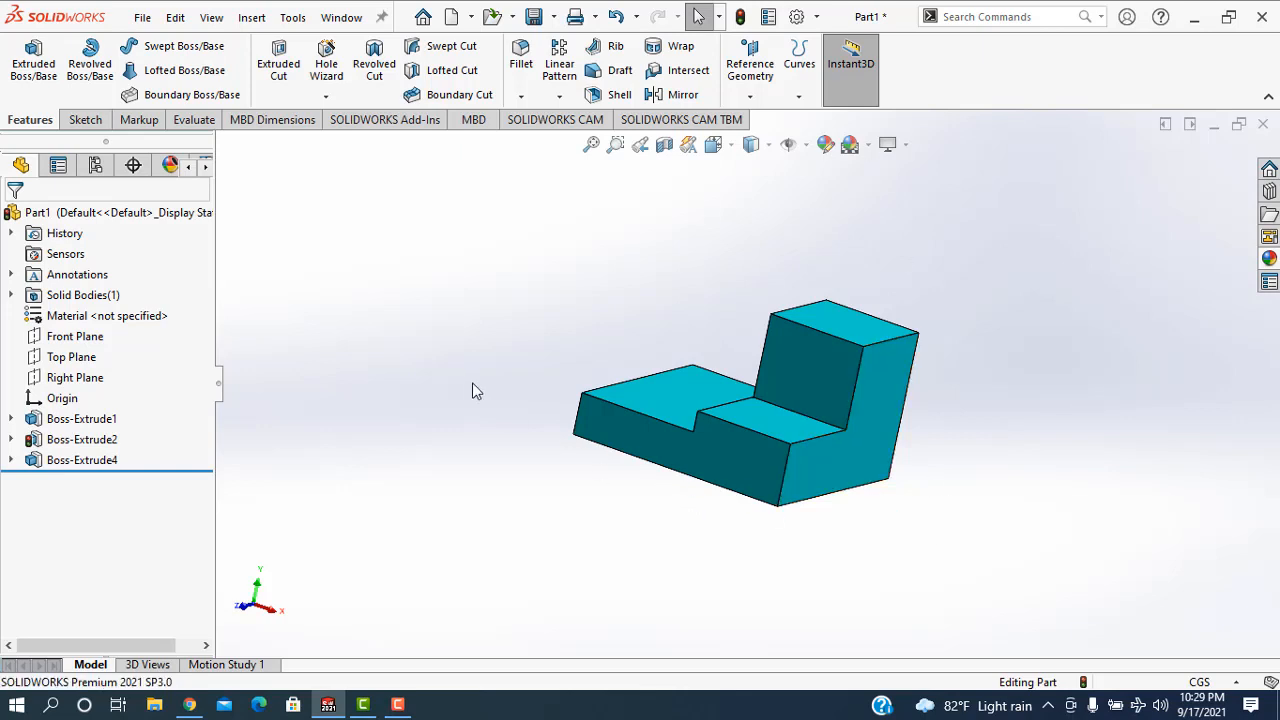
middle_click_drag(471, 391, 920, 493)
middle_click_drag(911, 449, 899, 710)
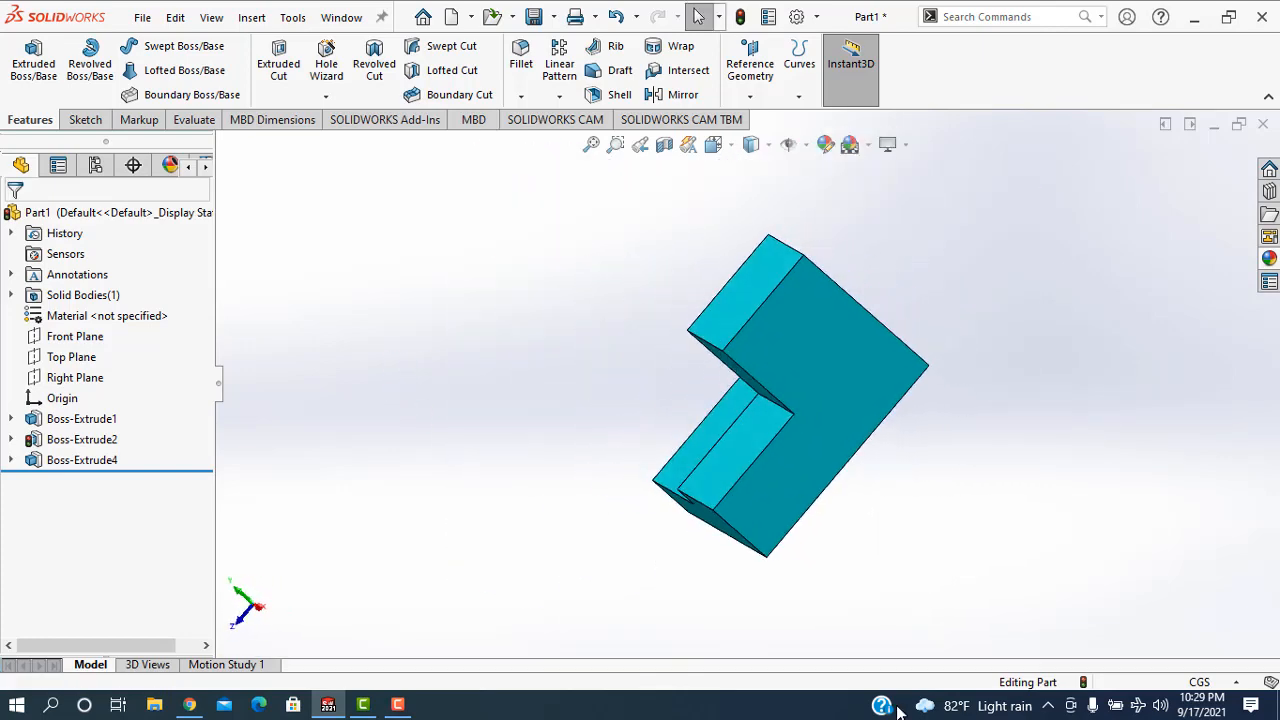
middle_click_drag(598, 407, 638, 462)
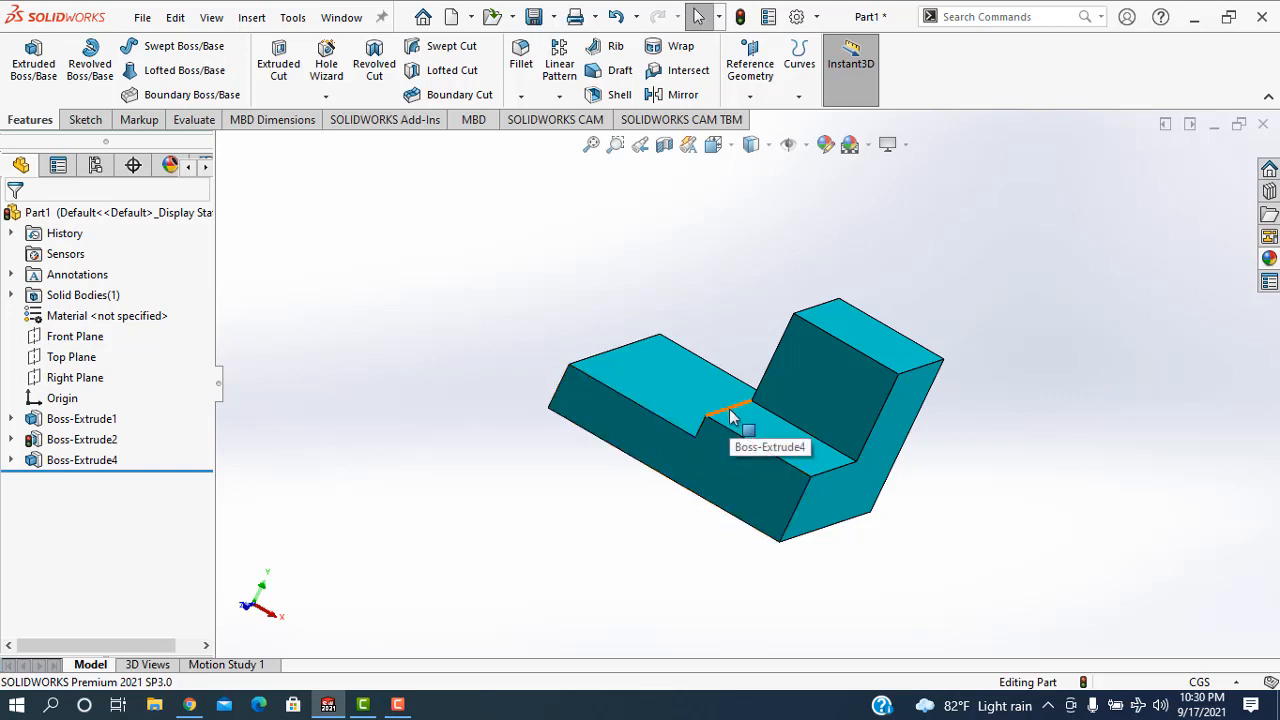
key("ctrl+7")
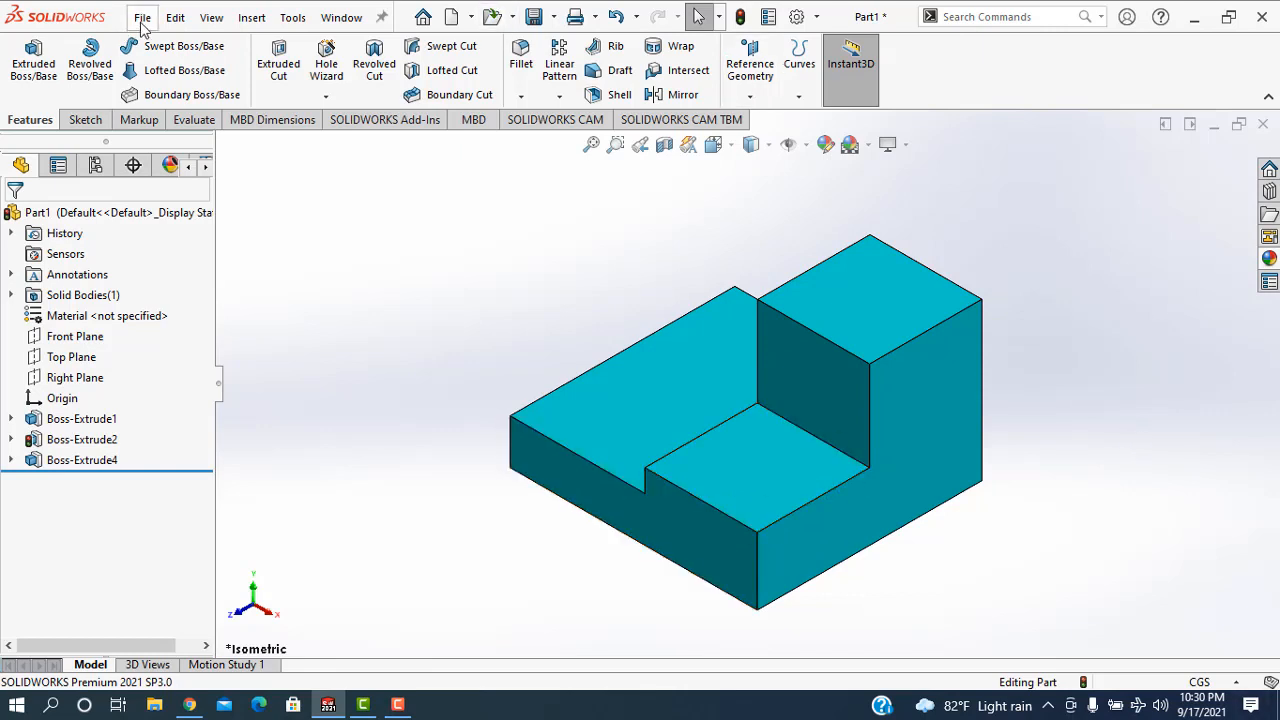
Step: Create a new part document and set its unit system to CGS (centimeter, gram, second)
left_click(142, 18)
left_click(160, 47)
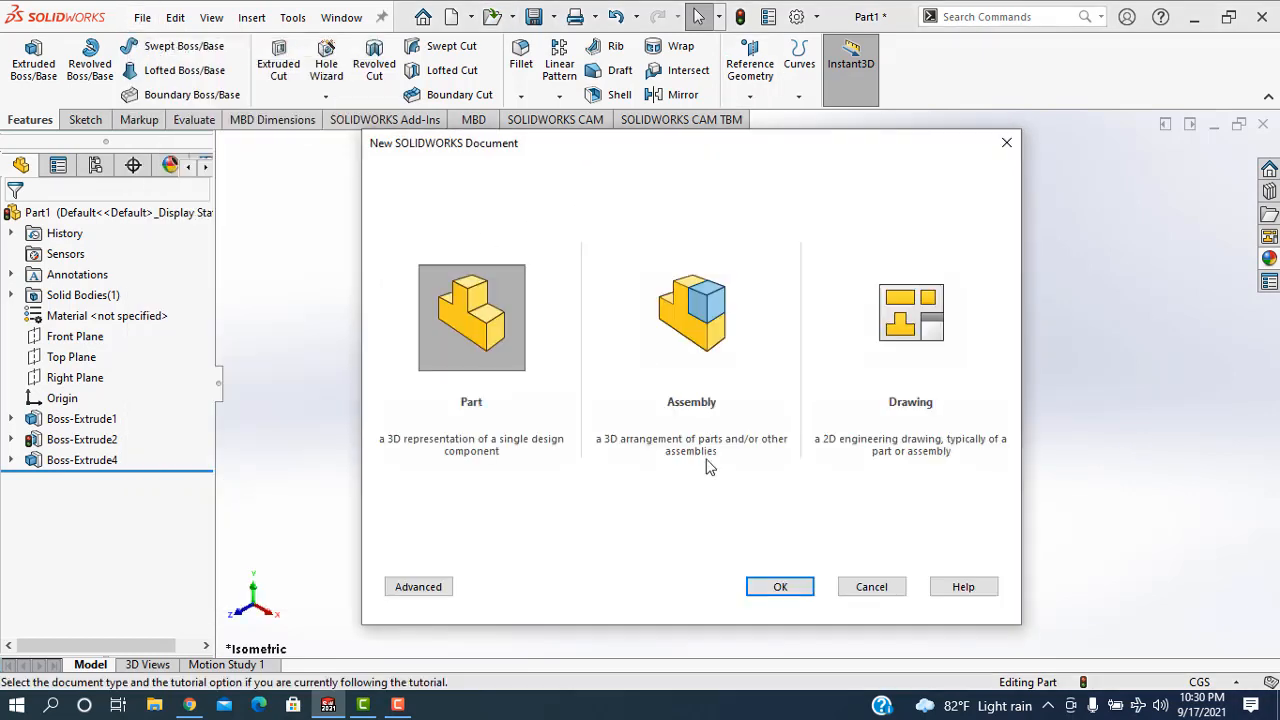
left_click(782, 587)
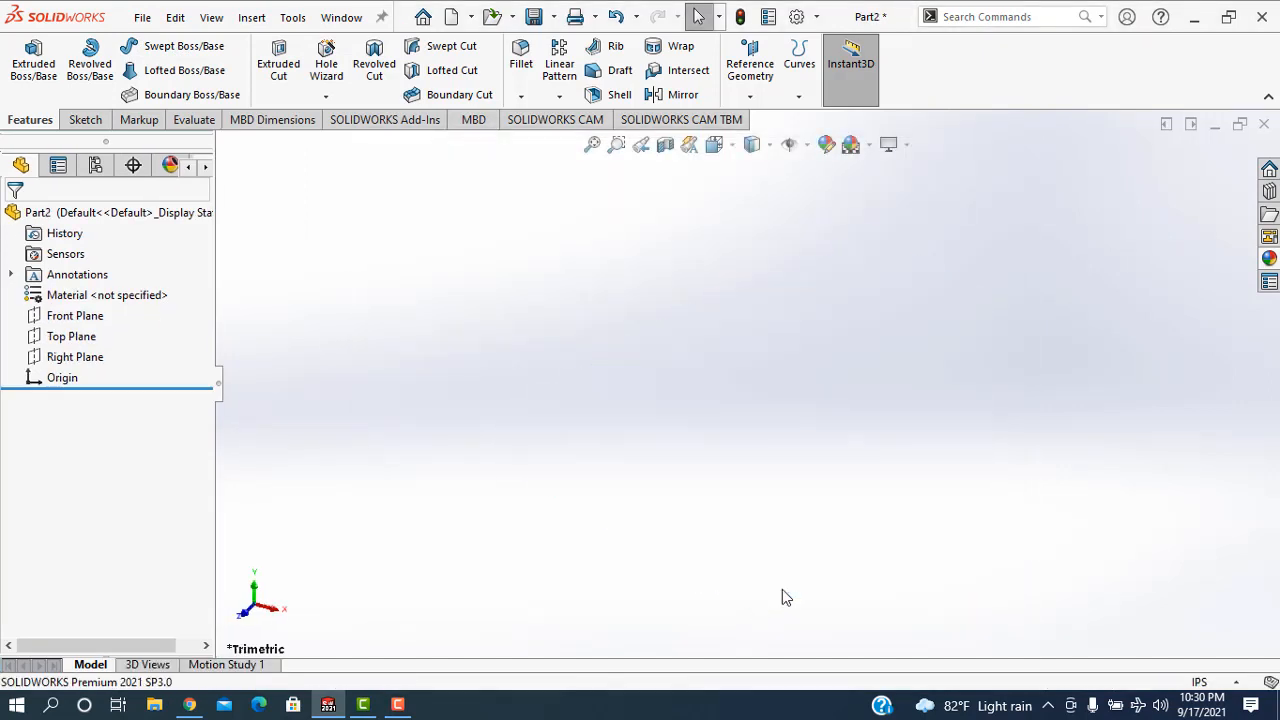
left_click(1201, 686)
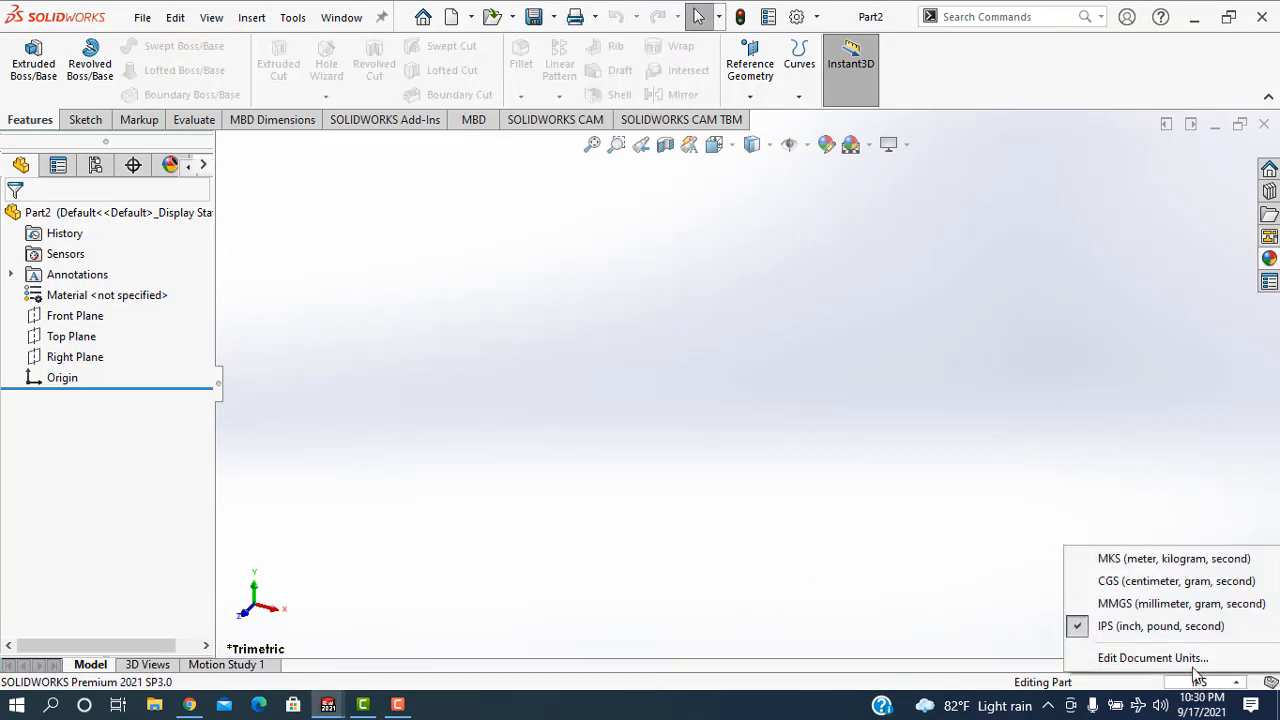
left_click(1157, 586)
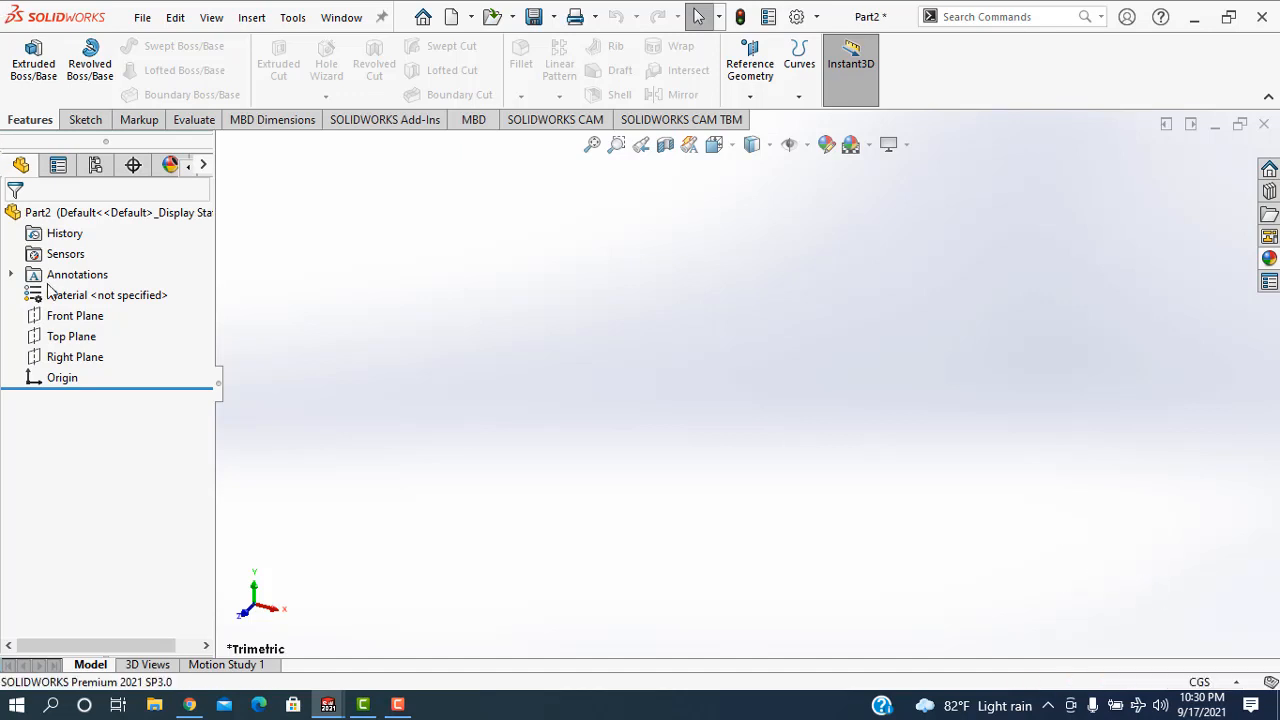
Step: Sketch a center rectangle about 11 cm square on the Top Plane, centred on the origin
left_click(72, 337)
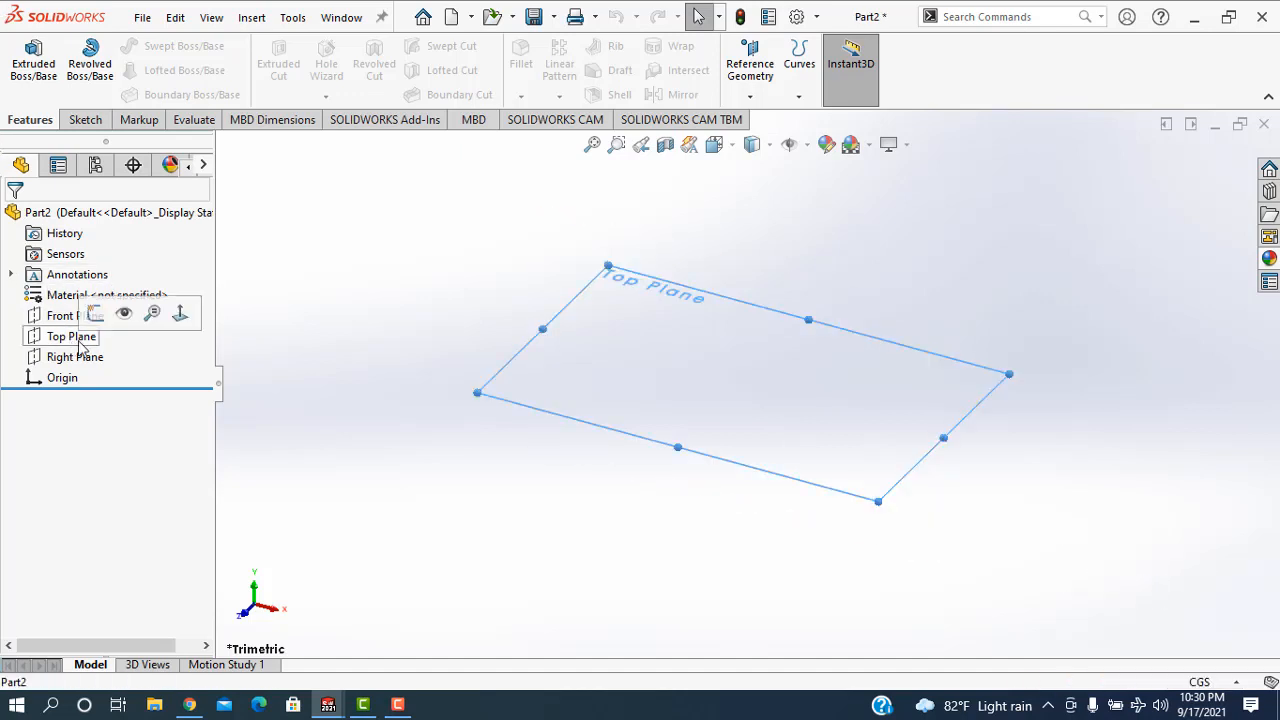
left_click(85, 119)
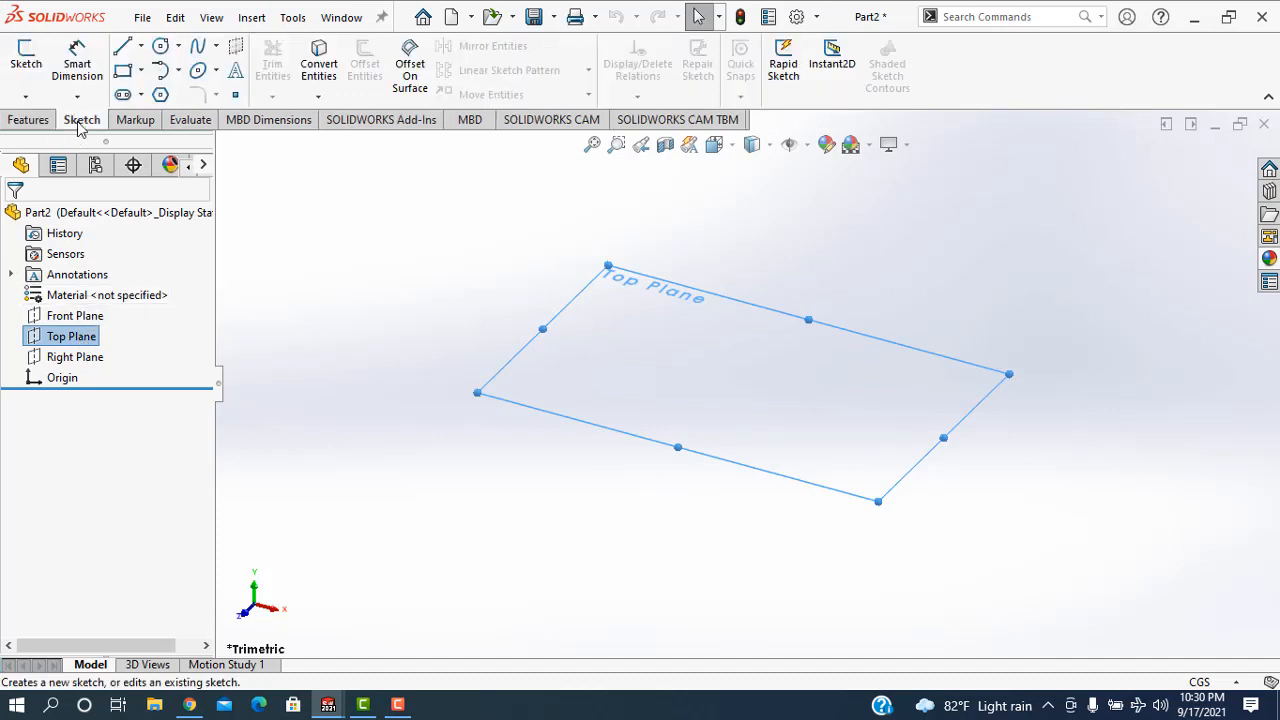
left_click(143, 70)
left_click(142, 118)
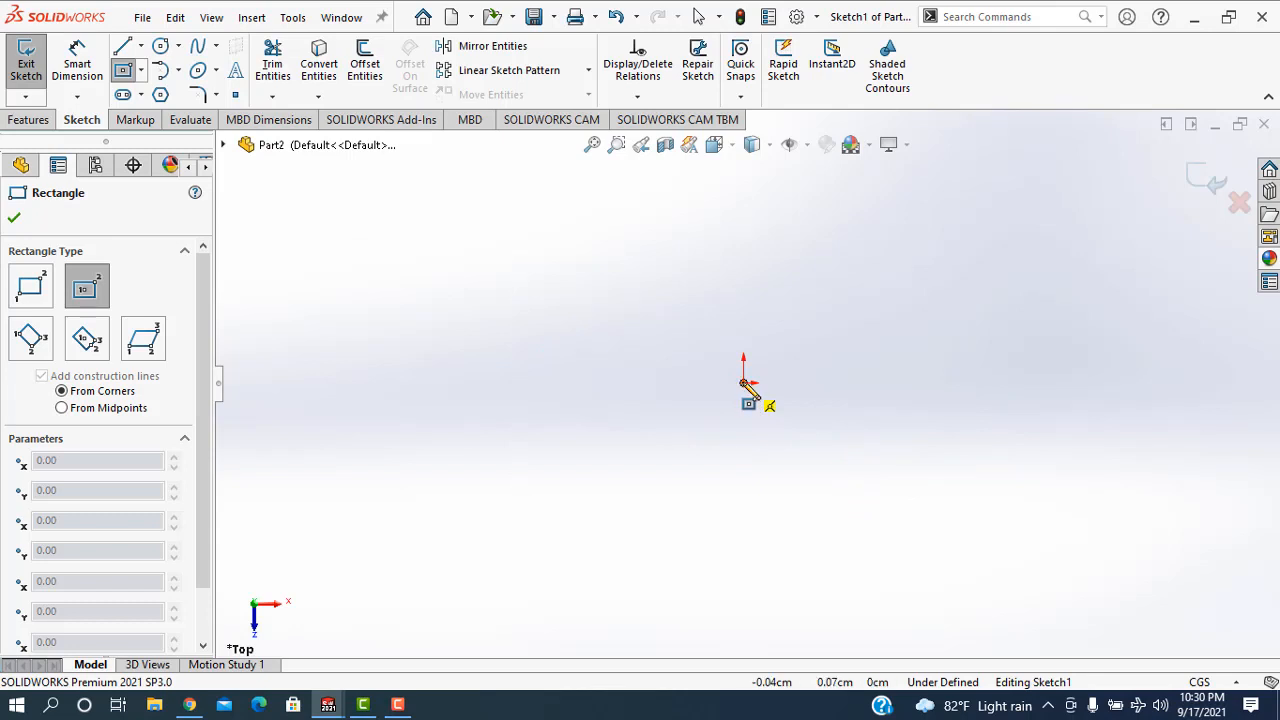
left_click(743, 383)
left_click(883, 522)
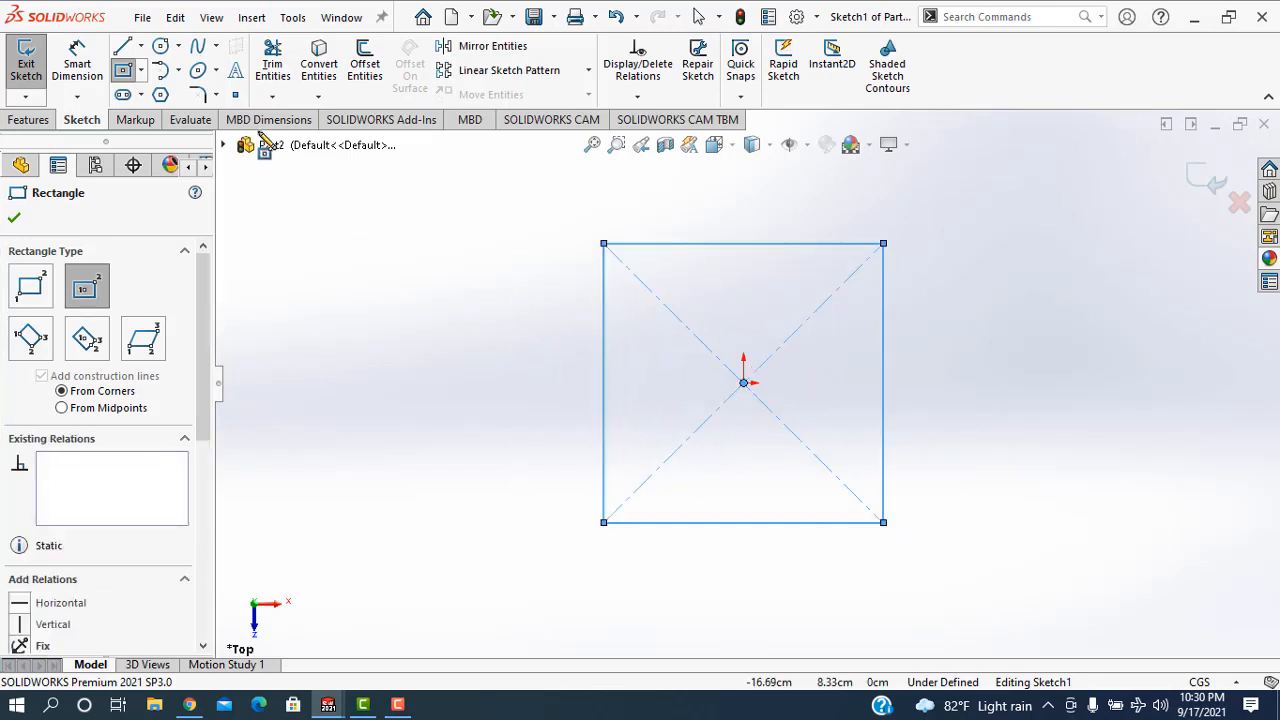
left_click(77, 66)
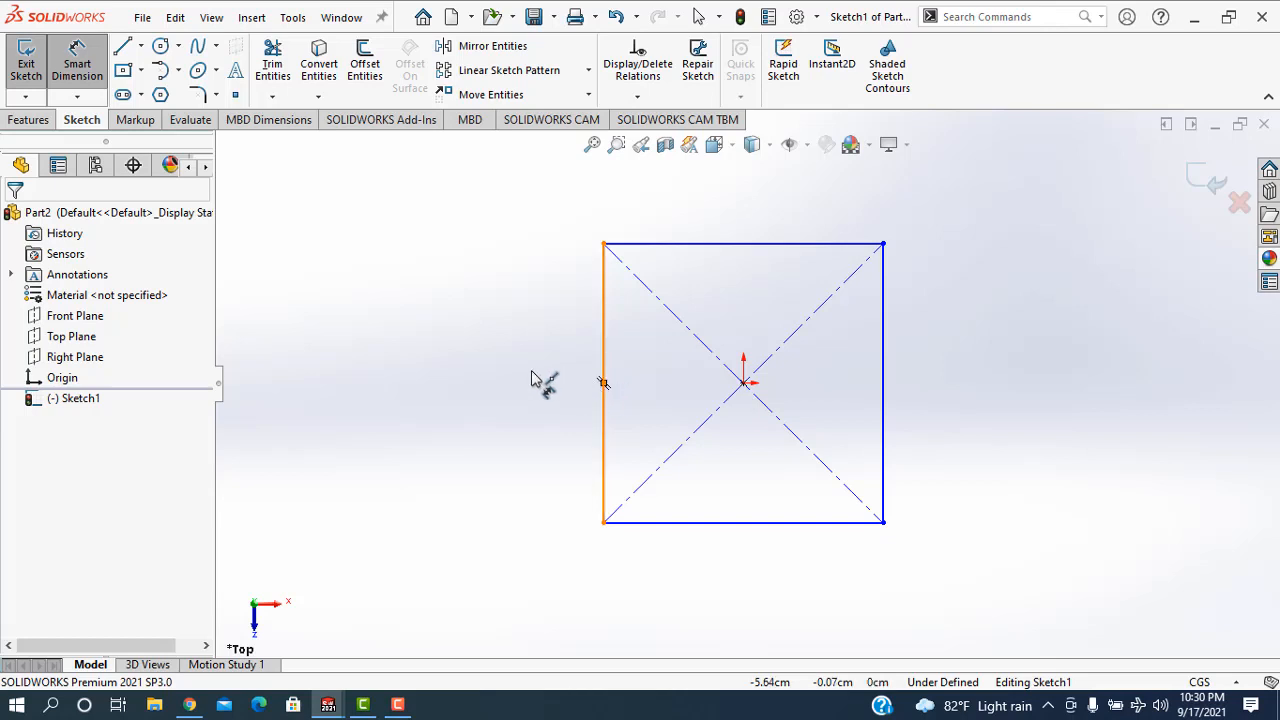
left_click(603, 421)
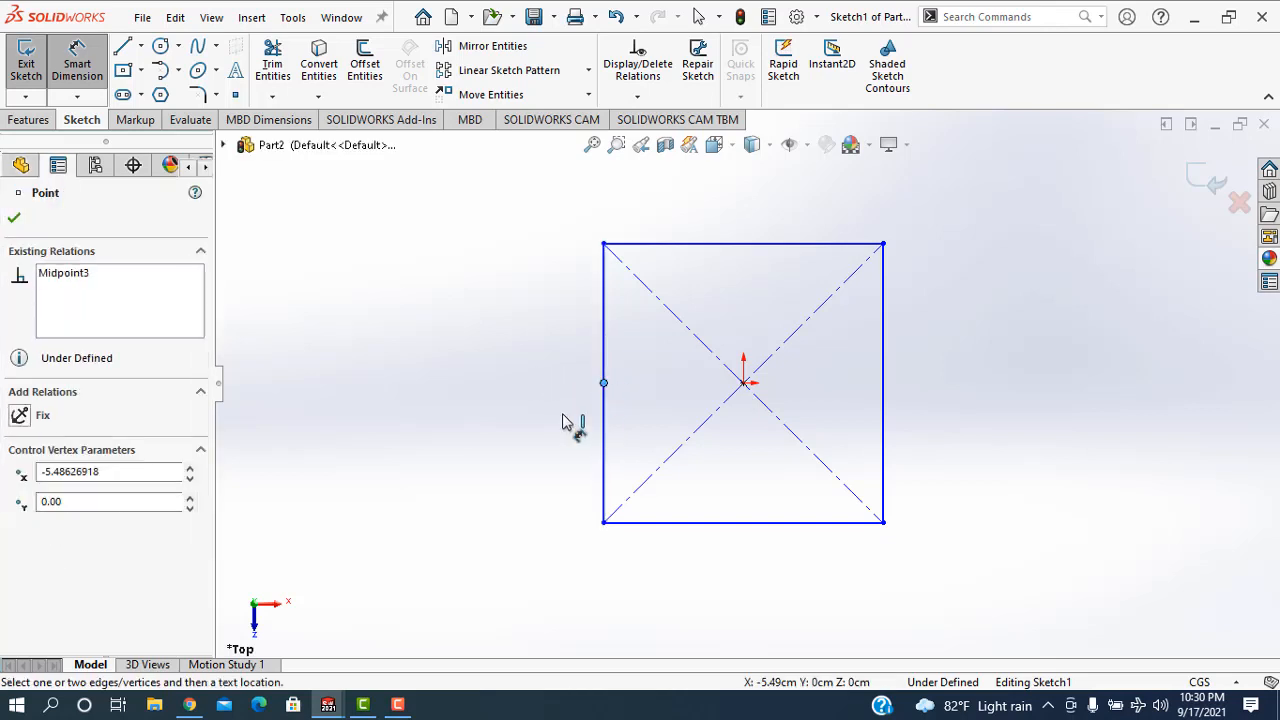
left_click(15, 218)
left_click(77, 66)
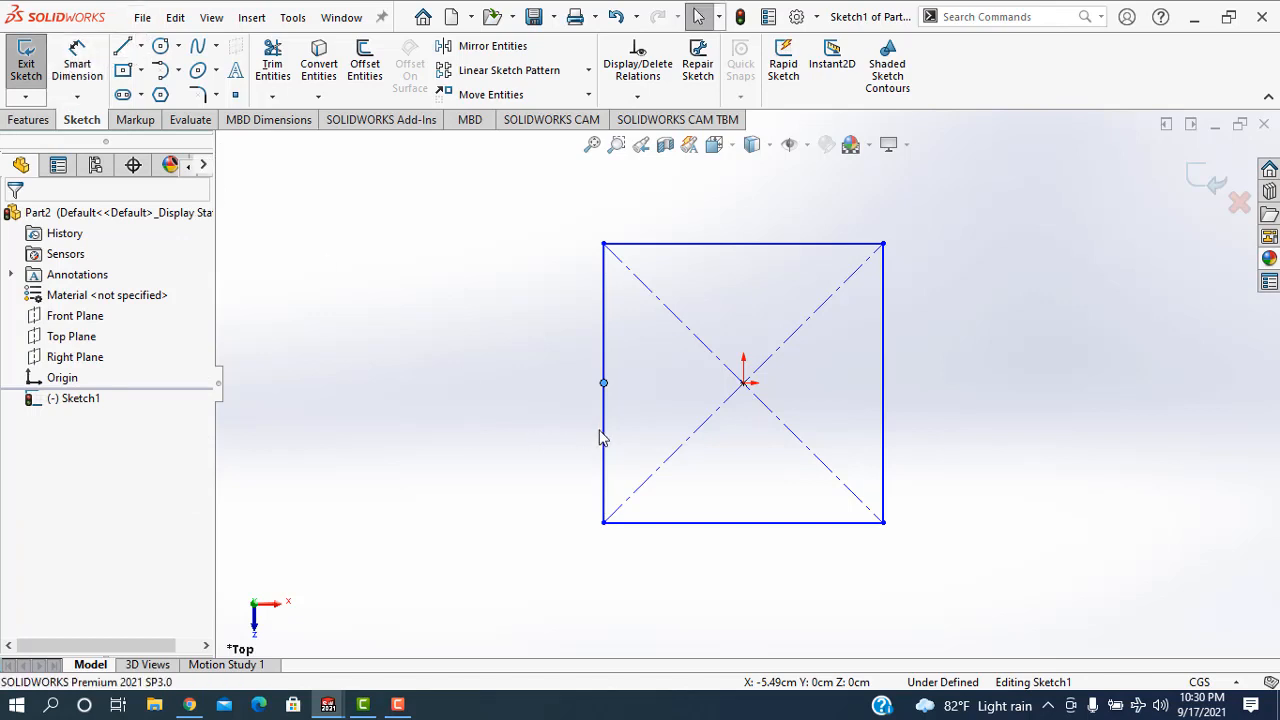
Step: Dimension the rectangle's left vertical side as 50 cm
left_click(84, 77)
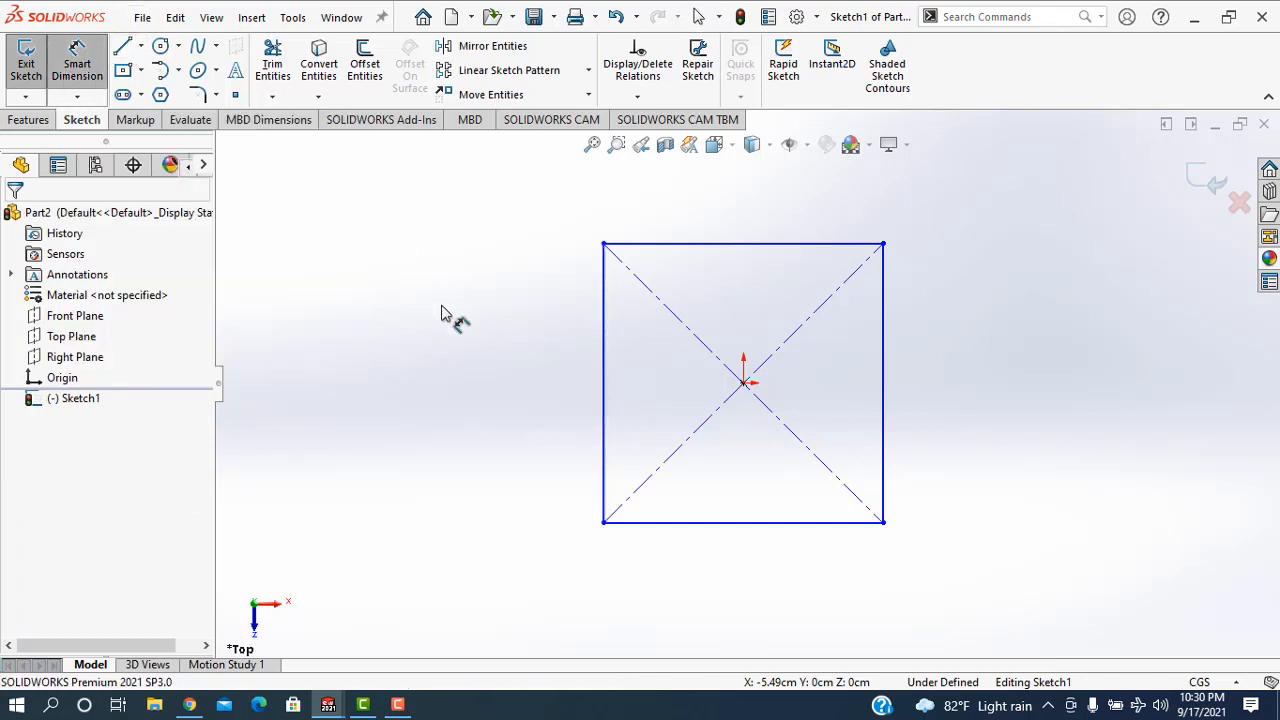
left_click(603, 425)
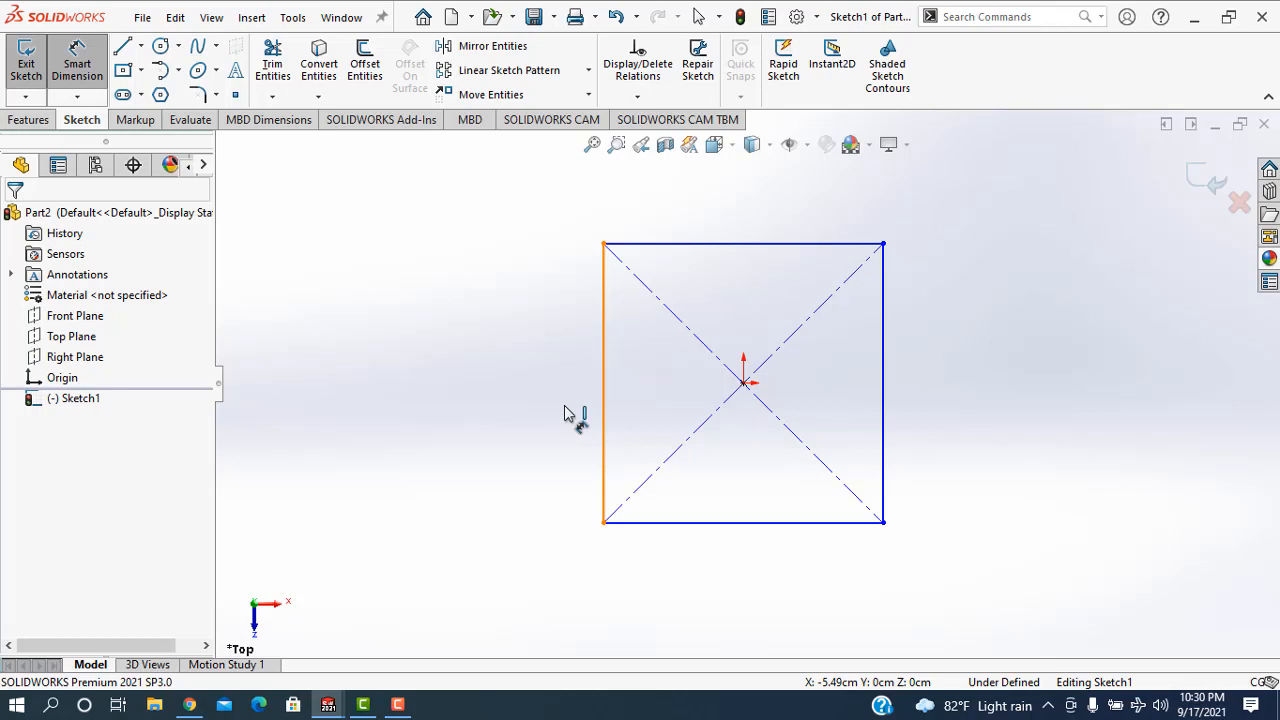
left_click(514, 398)
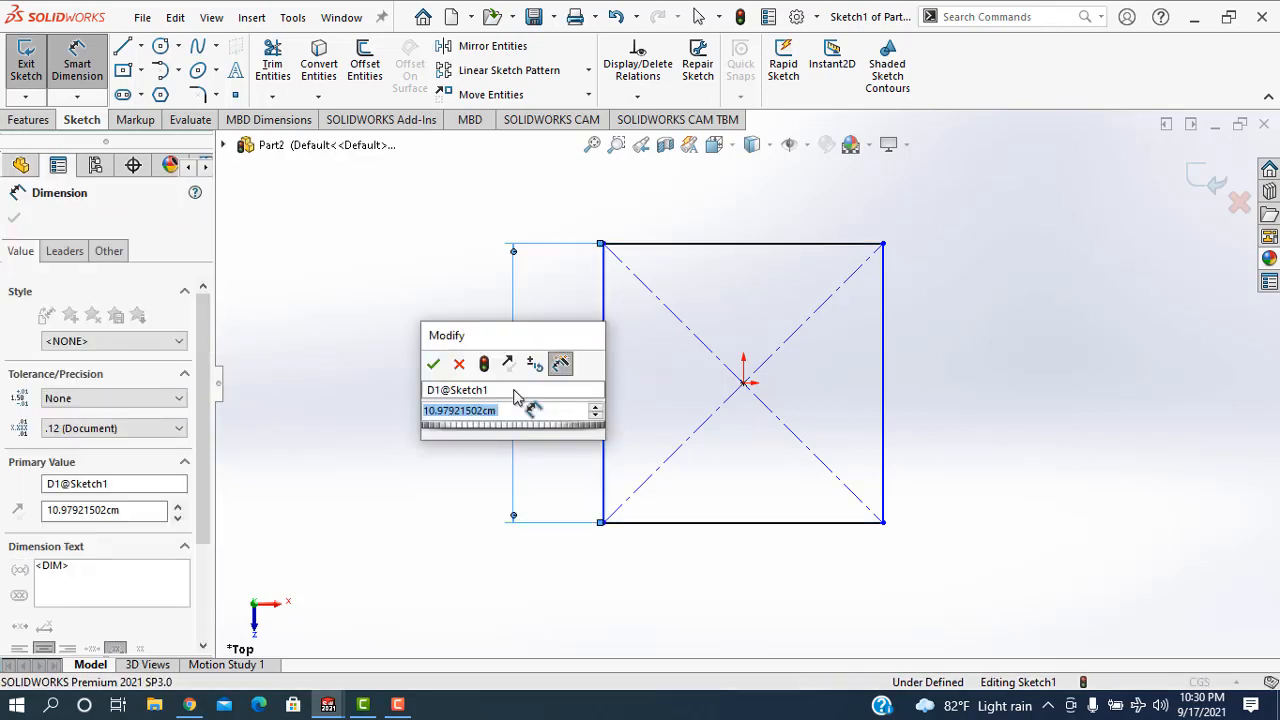
type("50")
key("Return")
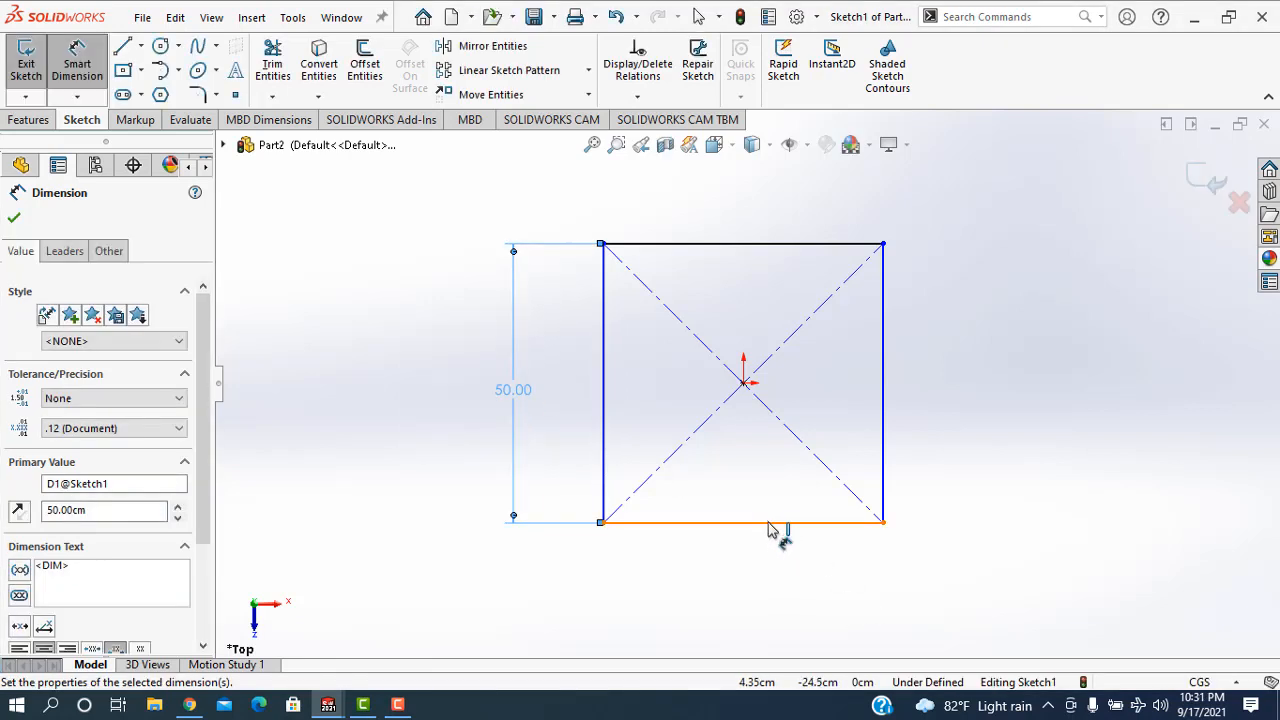
Step: Change the rectangle's vertical dimension to 55 cm
left_click(506, 390)
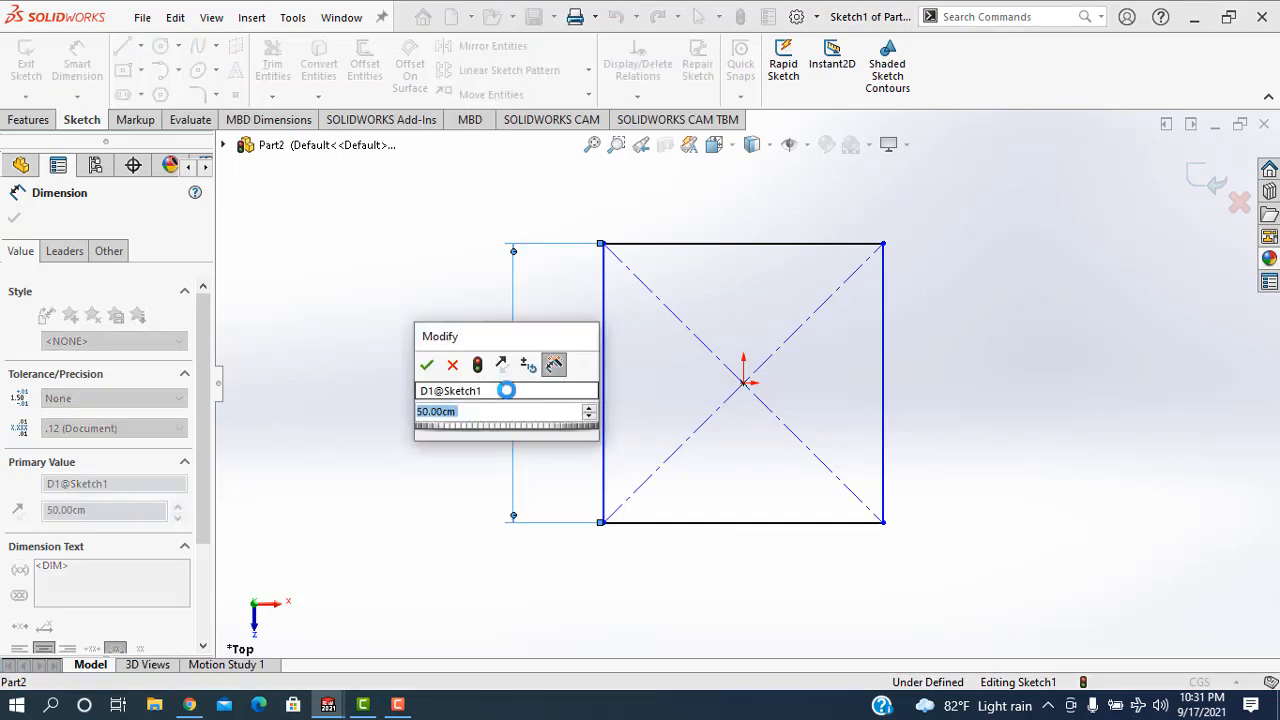
type("55")
key("Return")
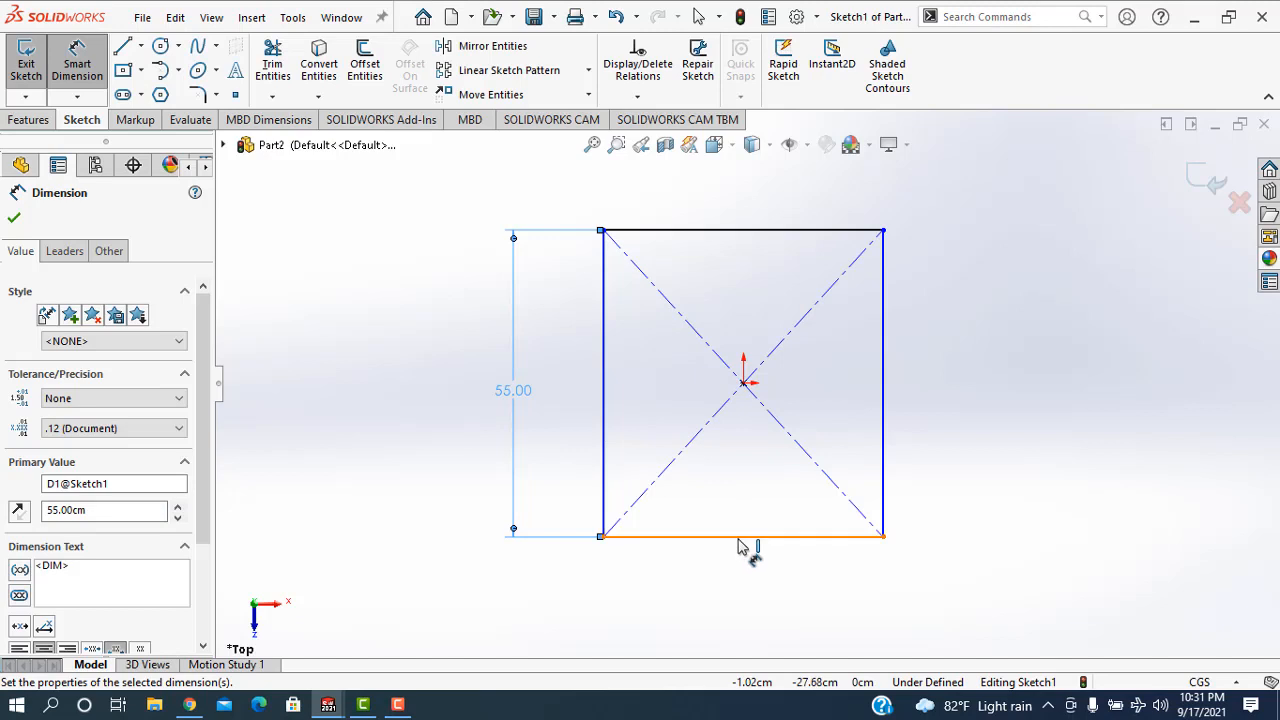
Step: Dimension the rectangle's lower horizontal side as 50 cm and finish the sketch
left_click(740, 547)
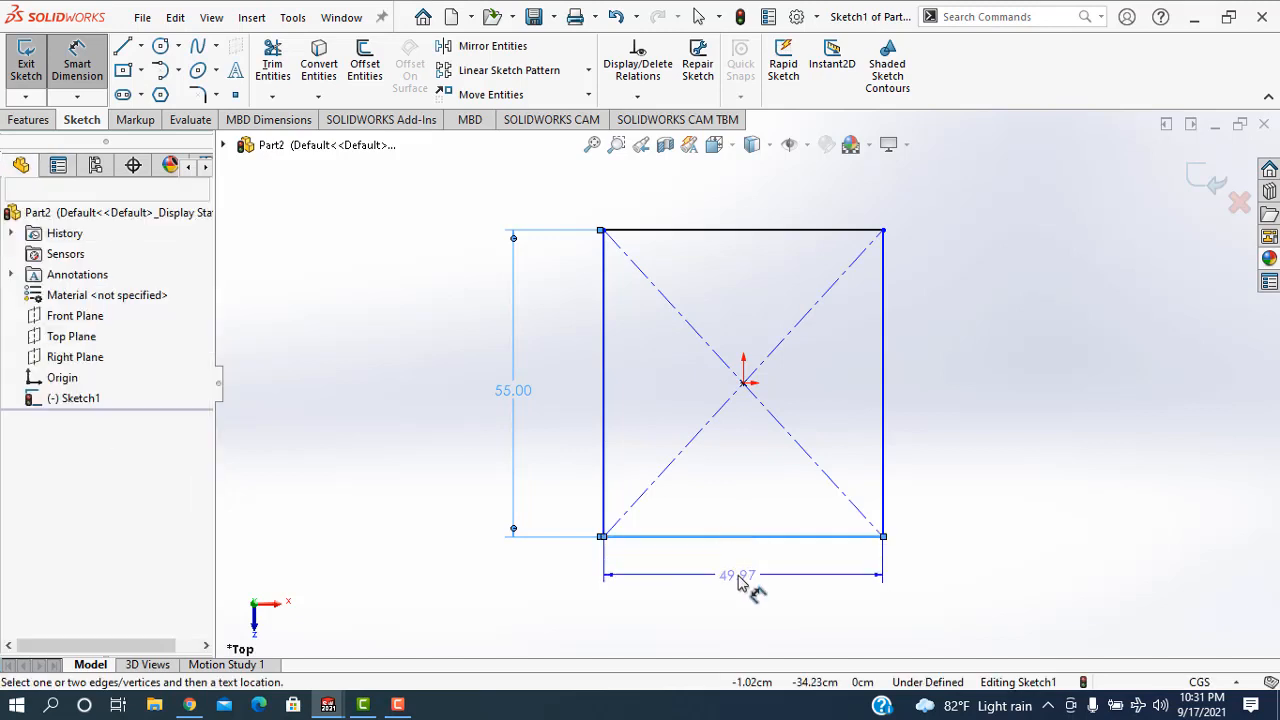
left_click(739, 580)
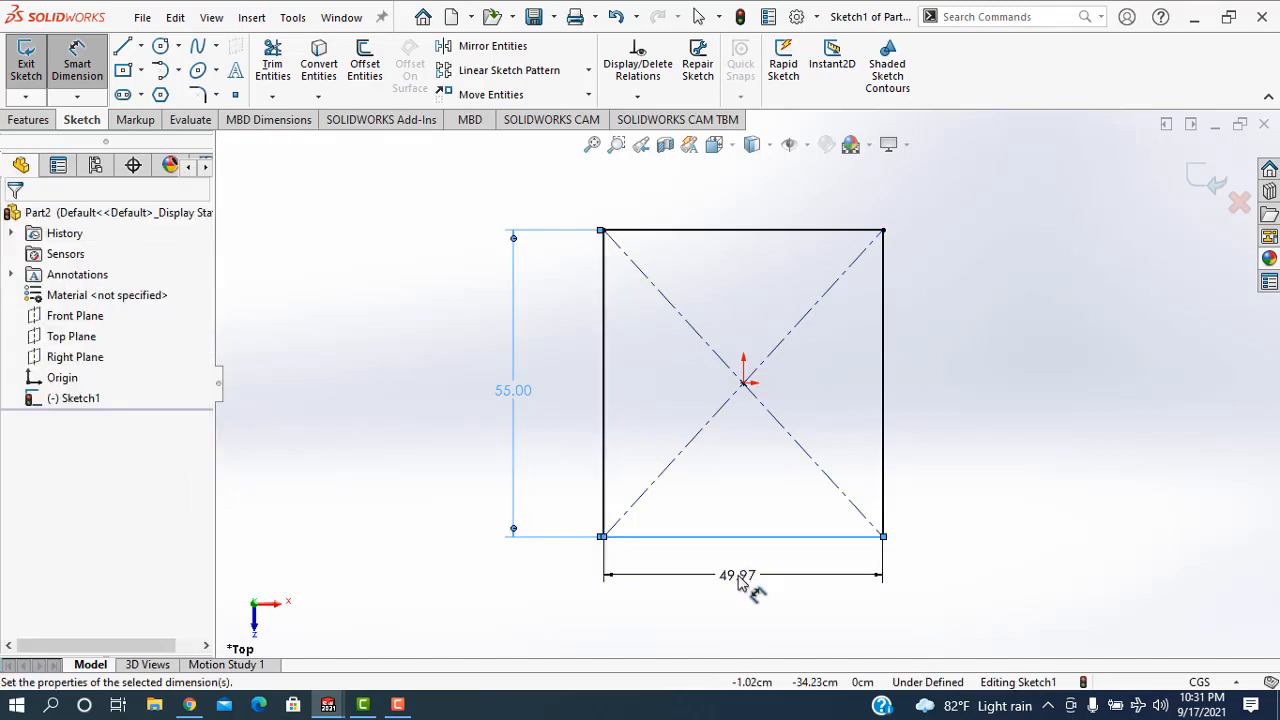
type("50")
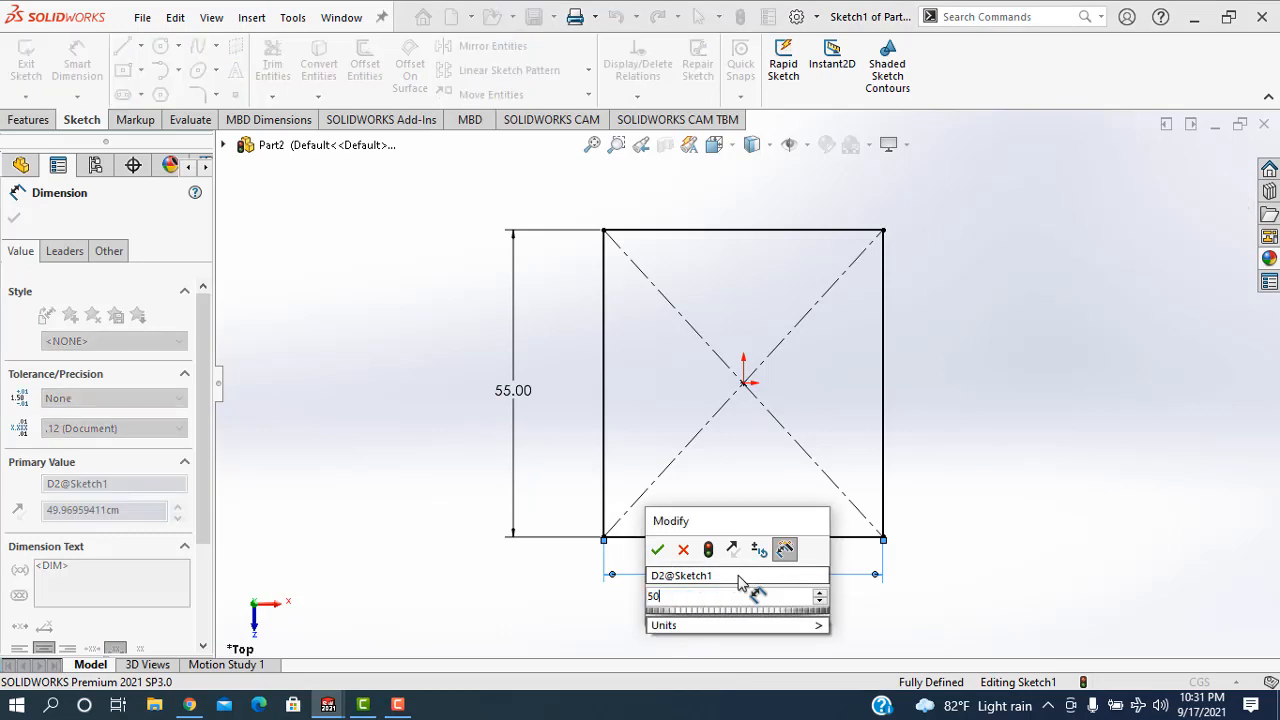
key("Return")
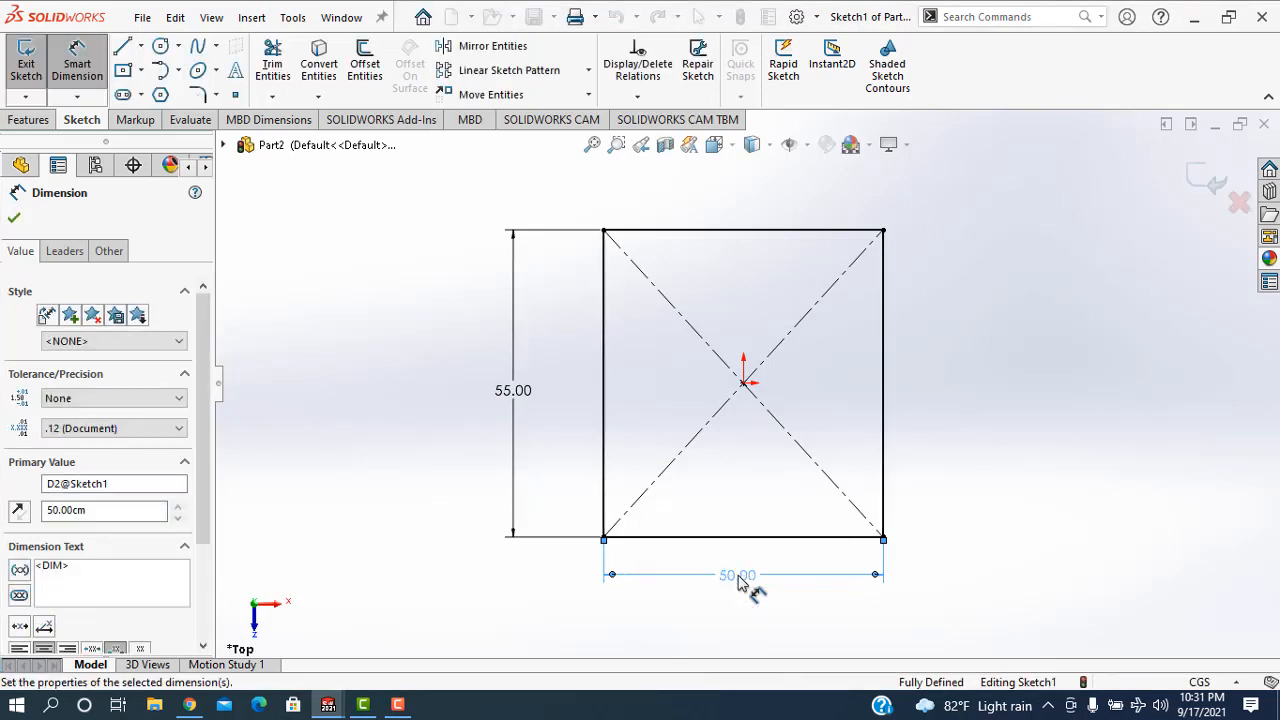
left_click(16, 220)
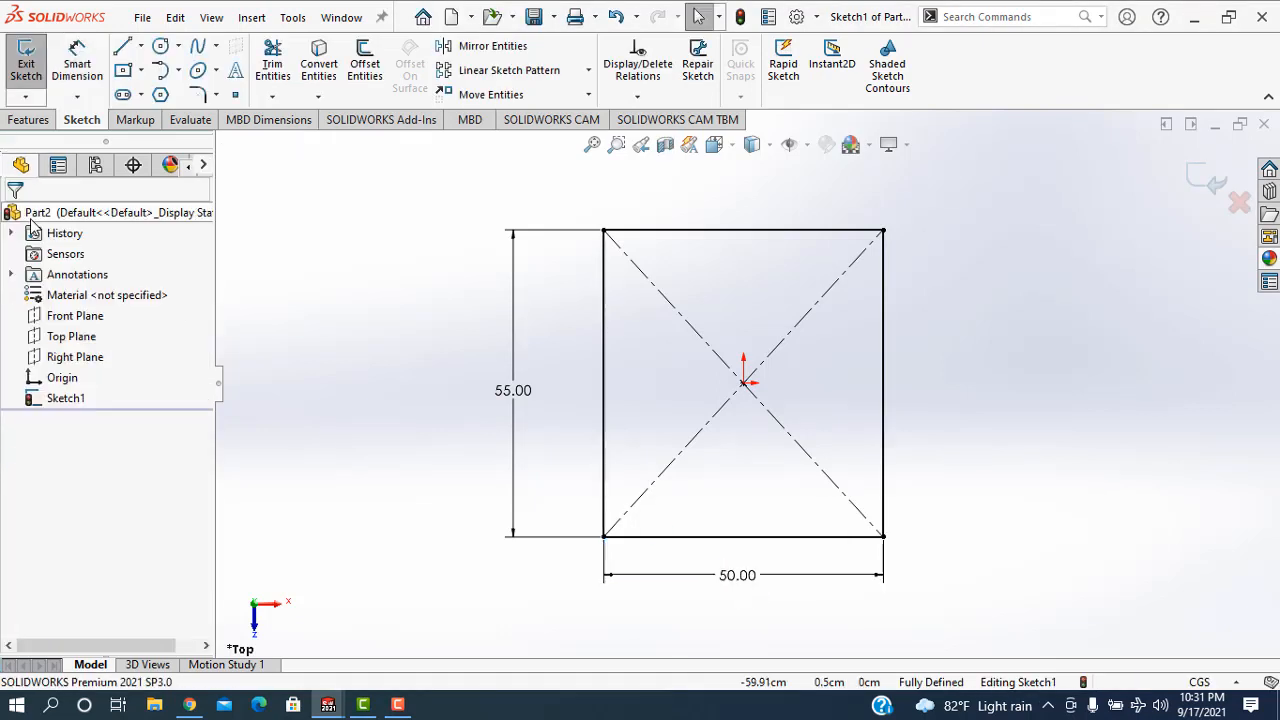
left_click(1216, 166)
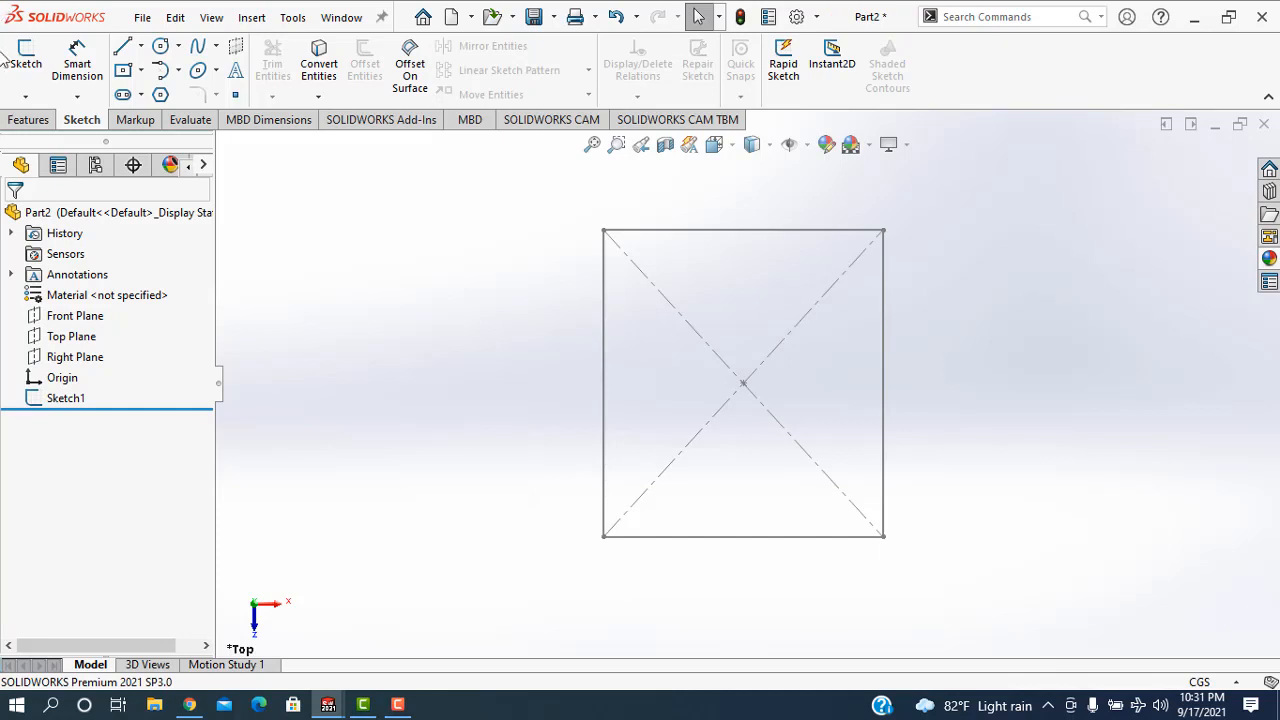
Step: Extrude the rectangle sketch upward as a blind boss with a depth of 10 cm
left_click(30, 120)
left_click(34, 64)
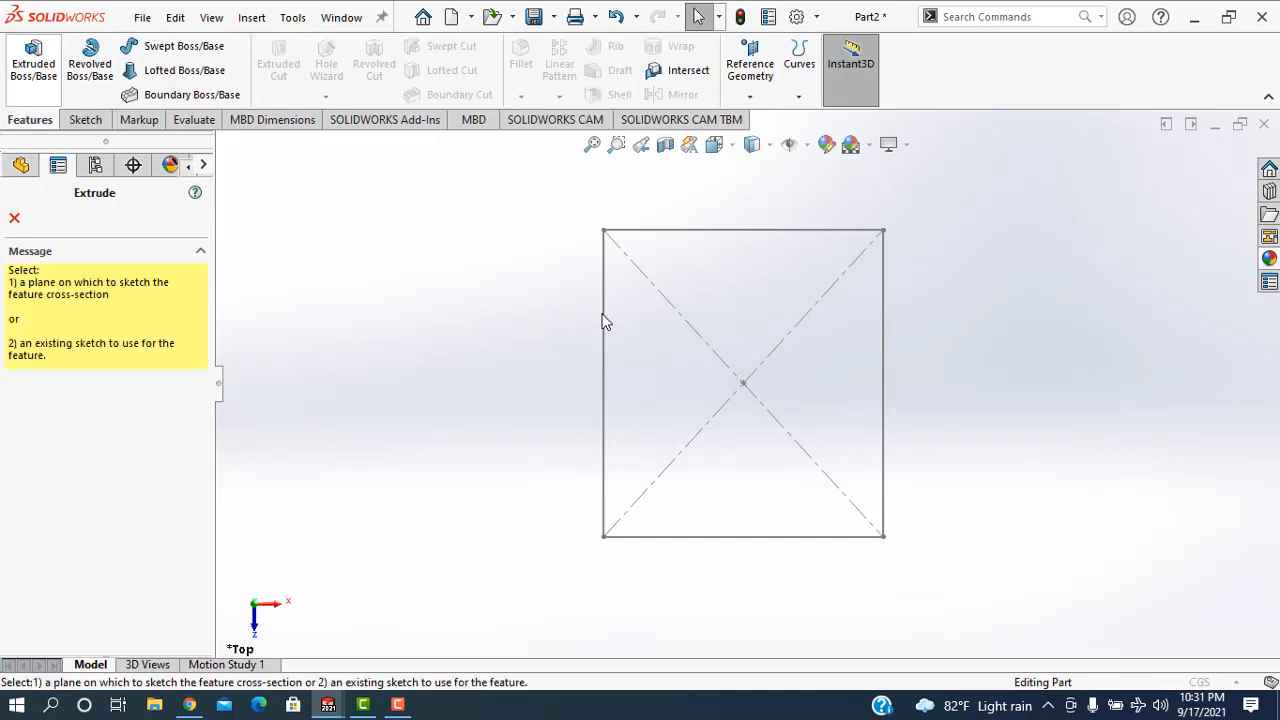
left_click(606, 323)
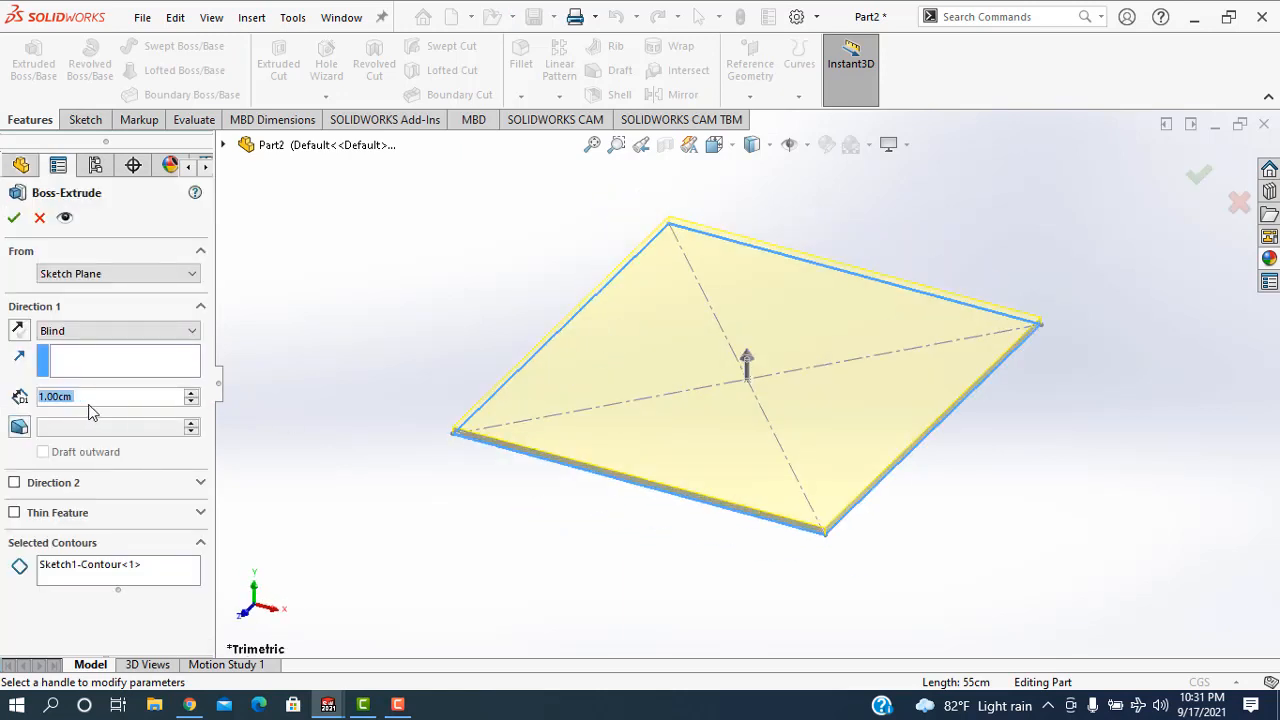
type("10")
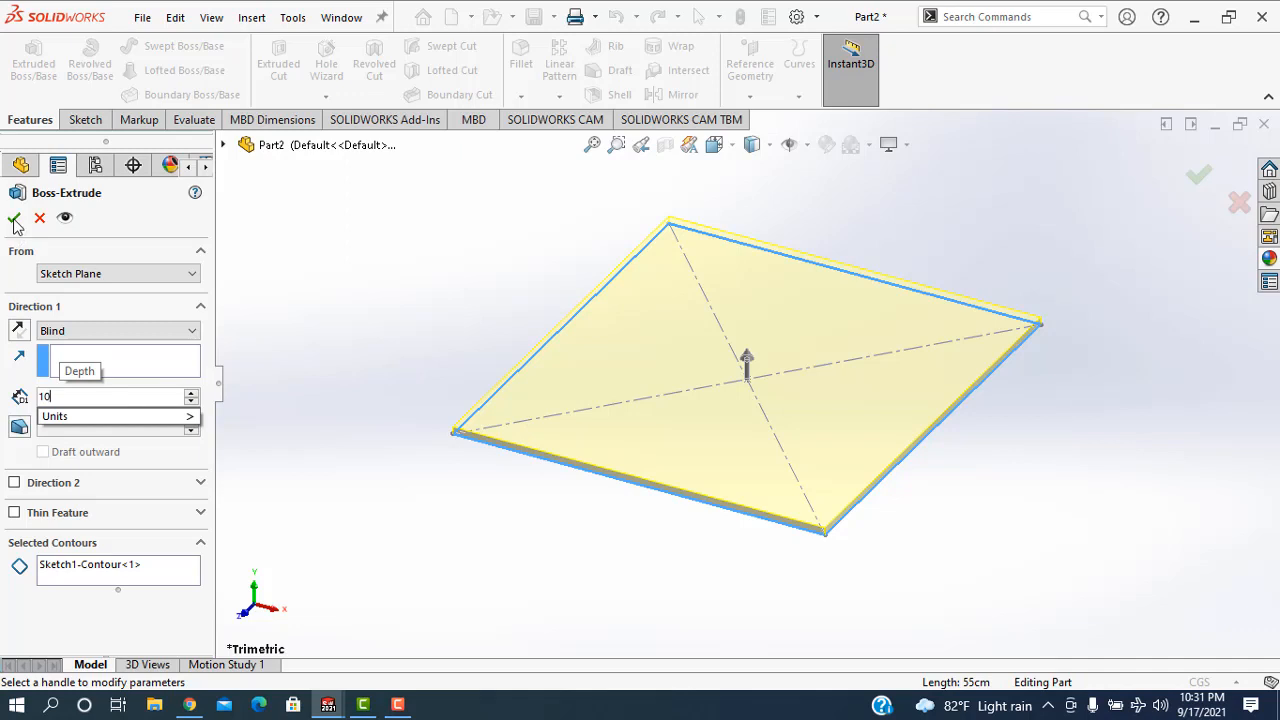
key("Return")
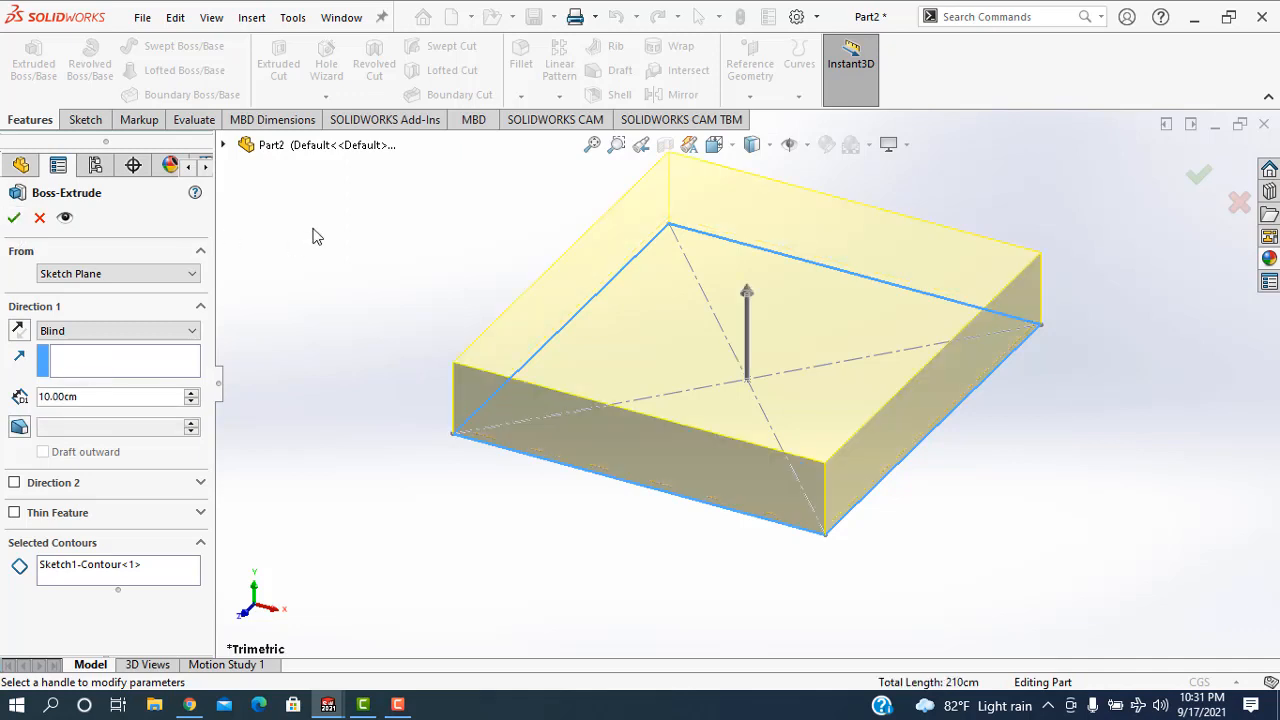
left_click(12, 219)
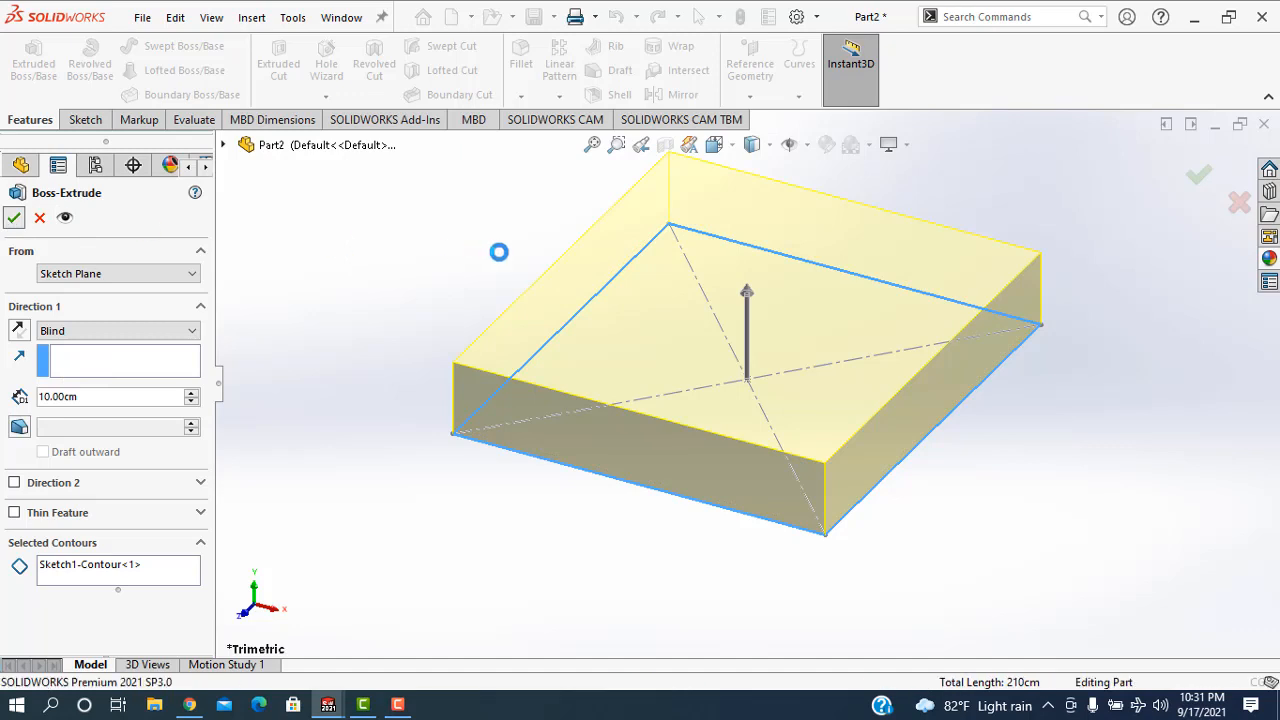
left_click(448, 253)
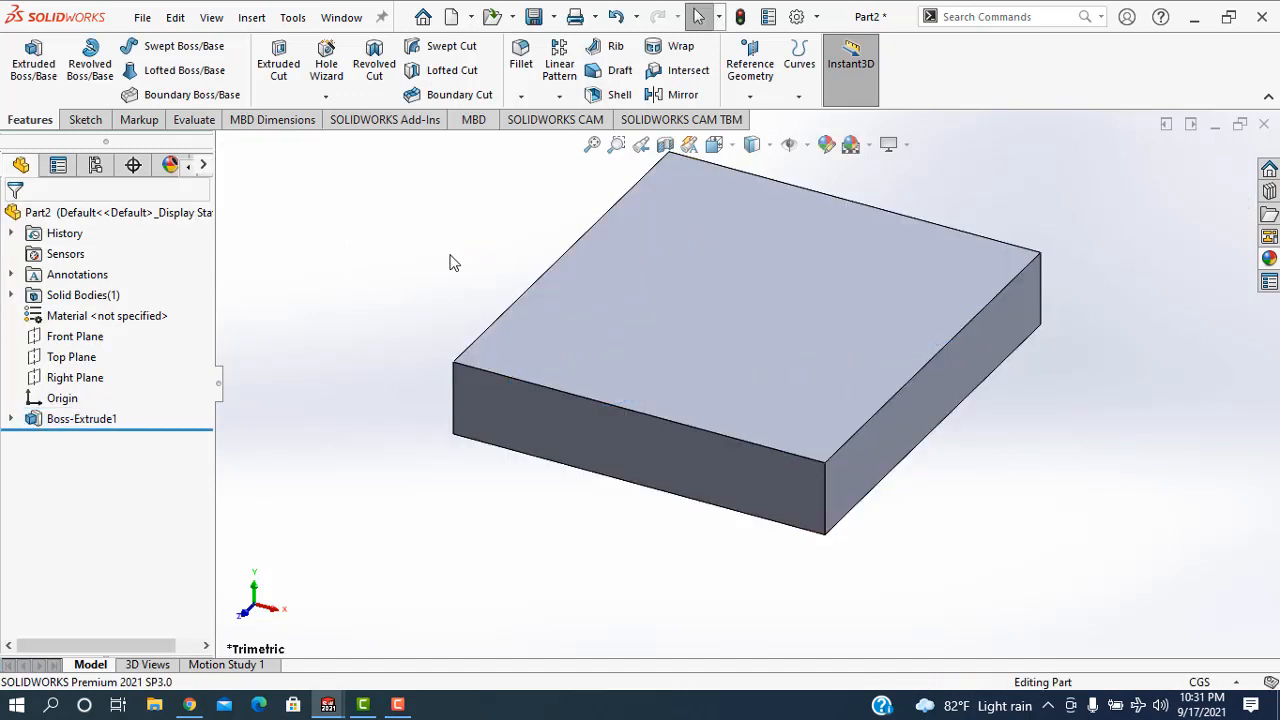
Step: Start a boss sketch on the base's top face and draw a corner rectangle about 26.6 by 18.9 cm from the back-right corner
scroll(449, 258, "down", 1)
scroll(450, 259, "up", 1)
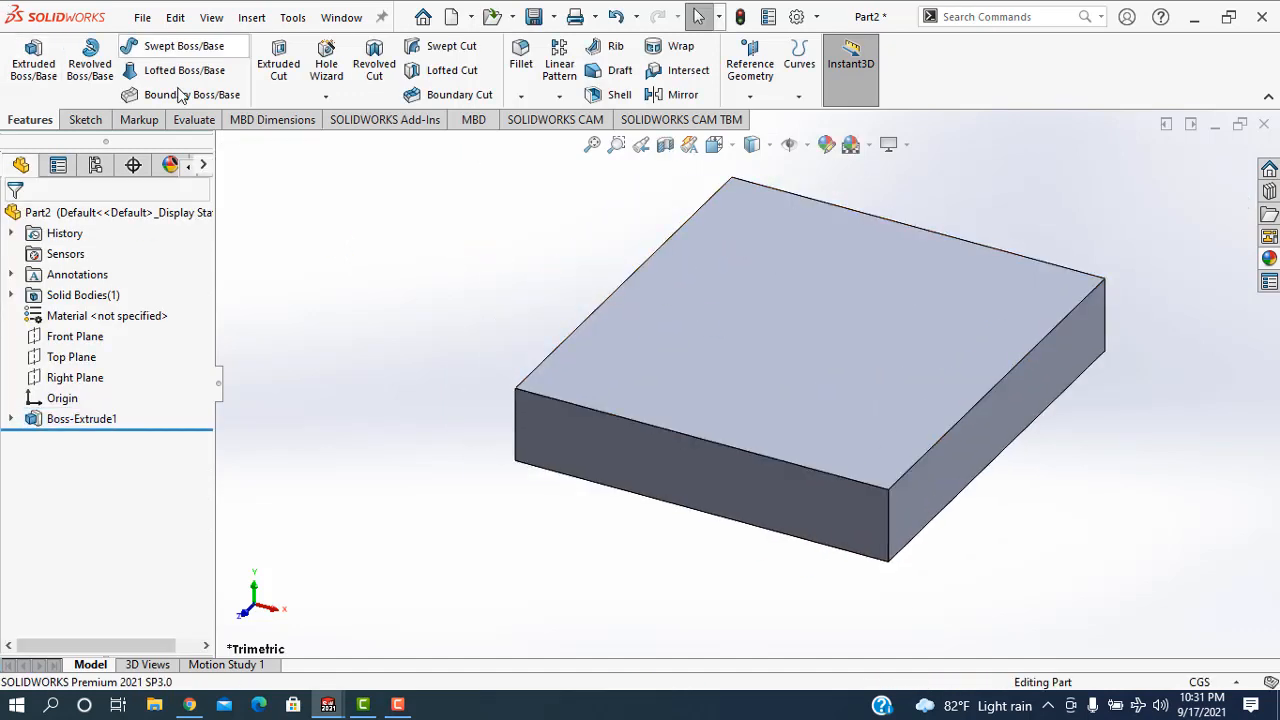
left_click(37, 76)
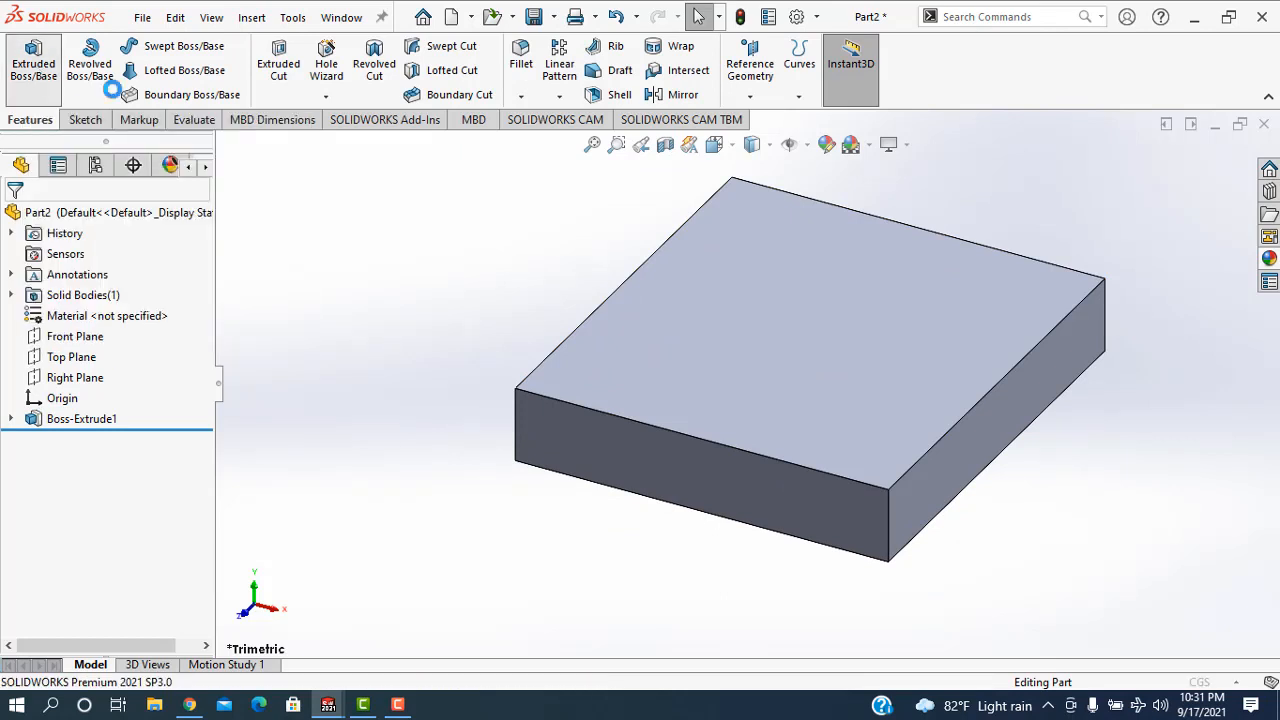
left_click(872, 283)
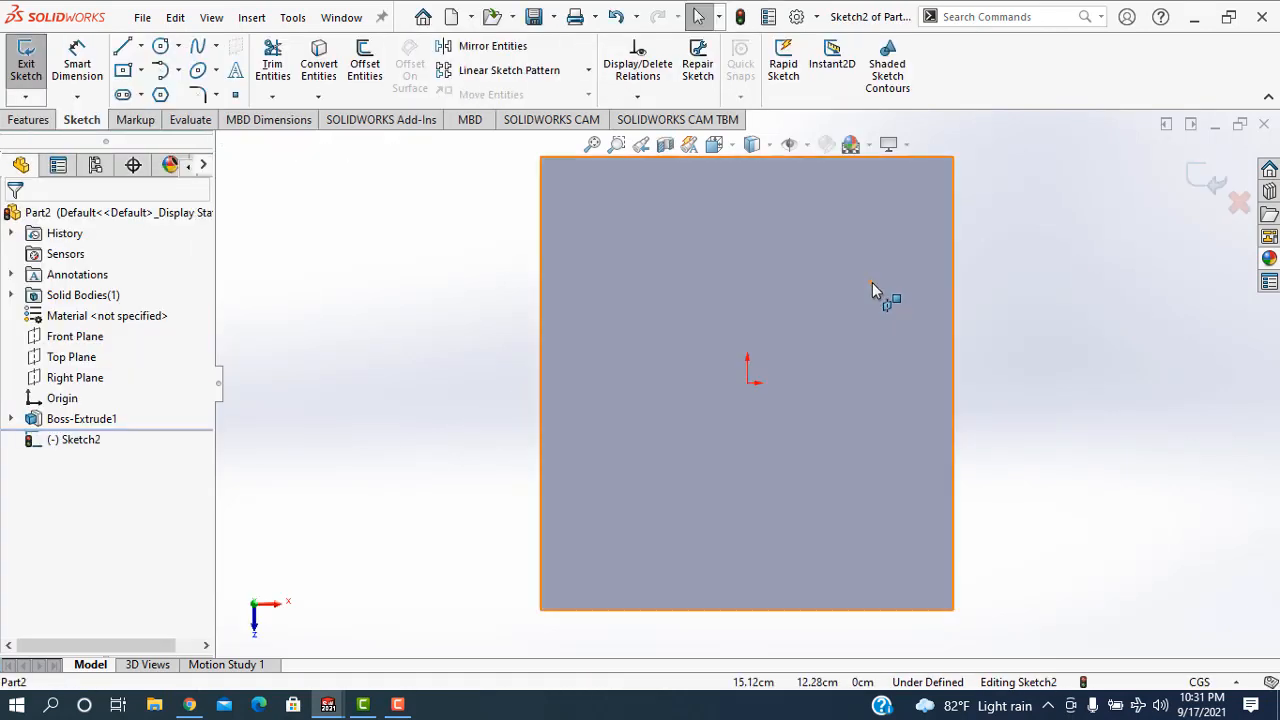
left_click(142, 71)
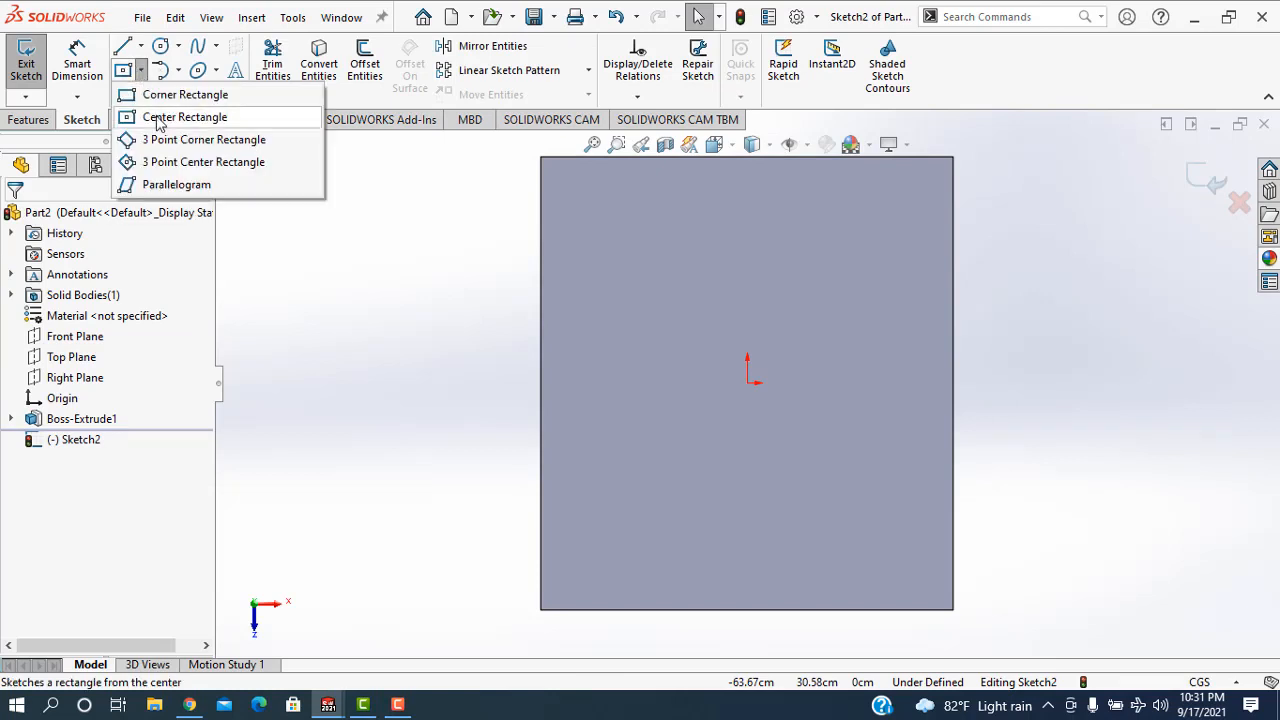
left_click(954, 158)
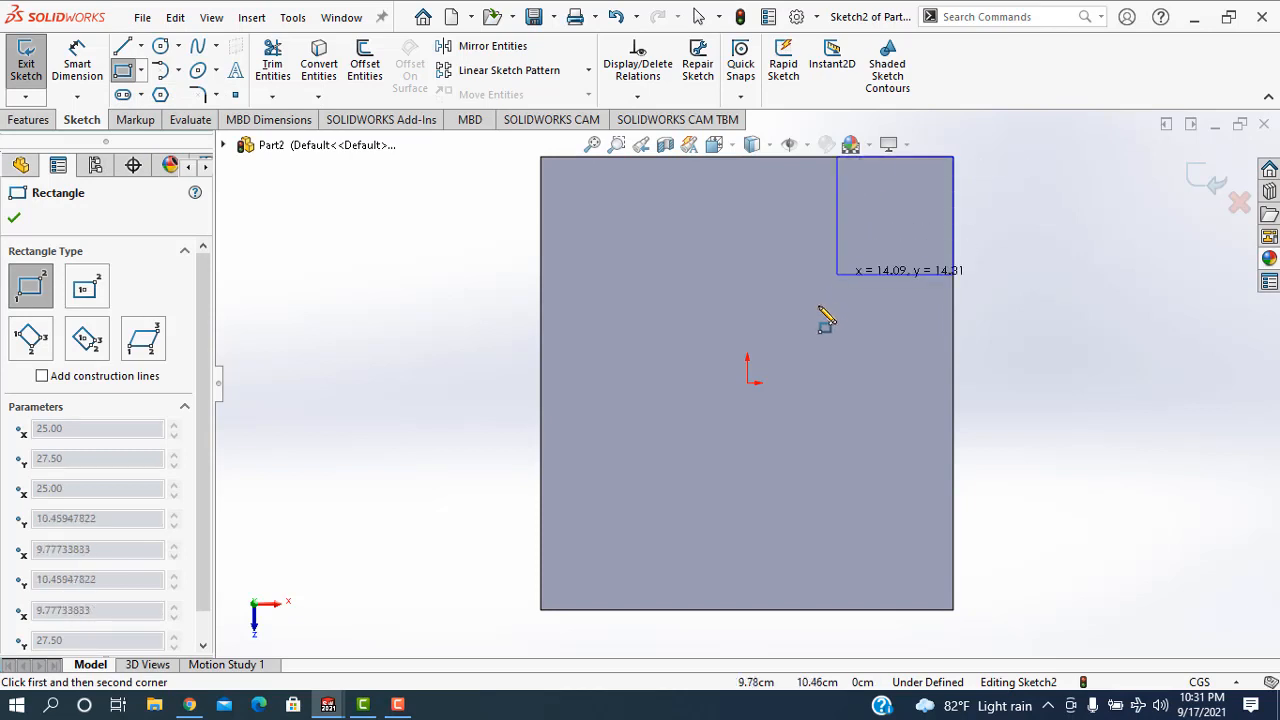
left_click(734, 311)
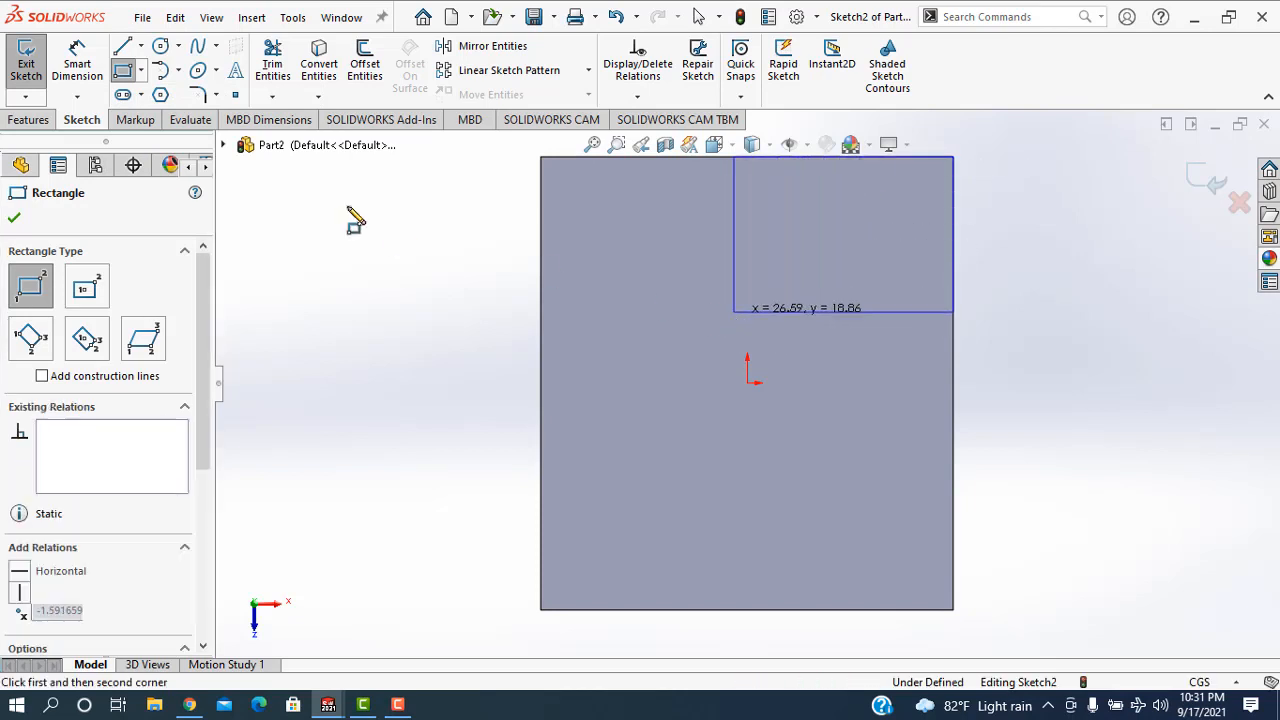
Step: Dimension the rectangle's left vertical side as 25 cm
left_click(734, 234)
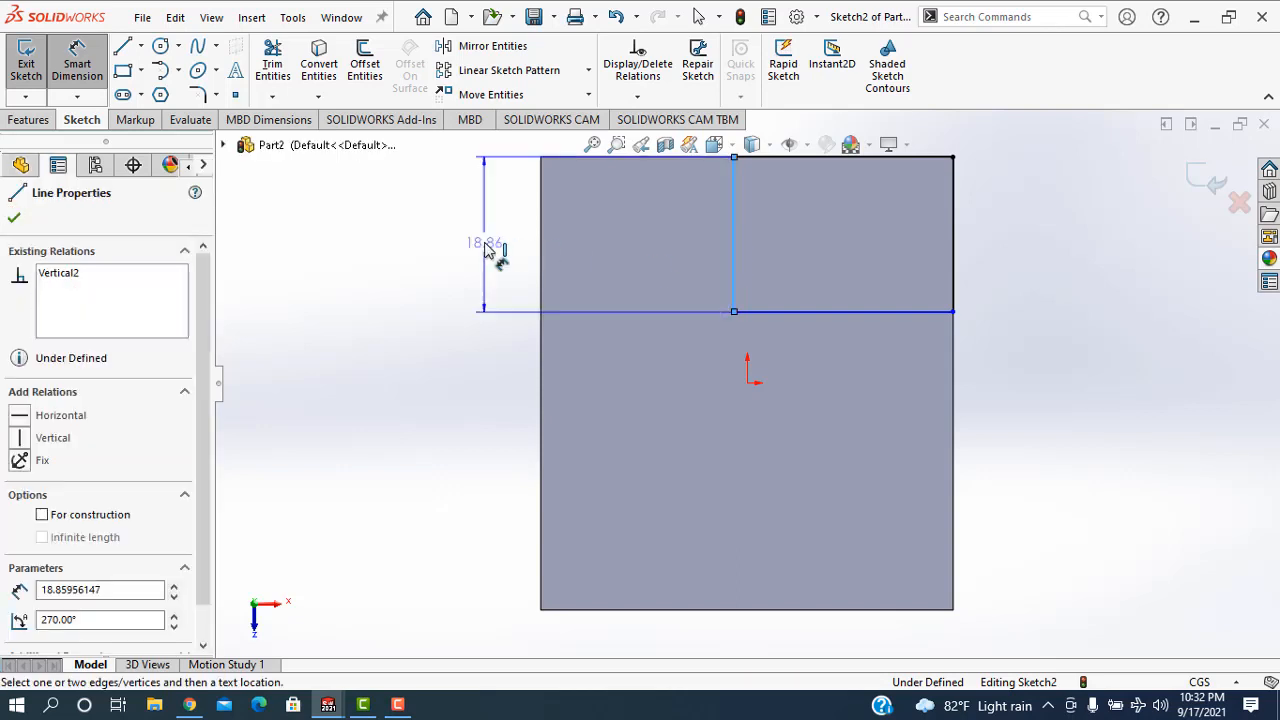
left_click(484, 250)
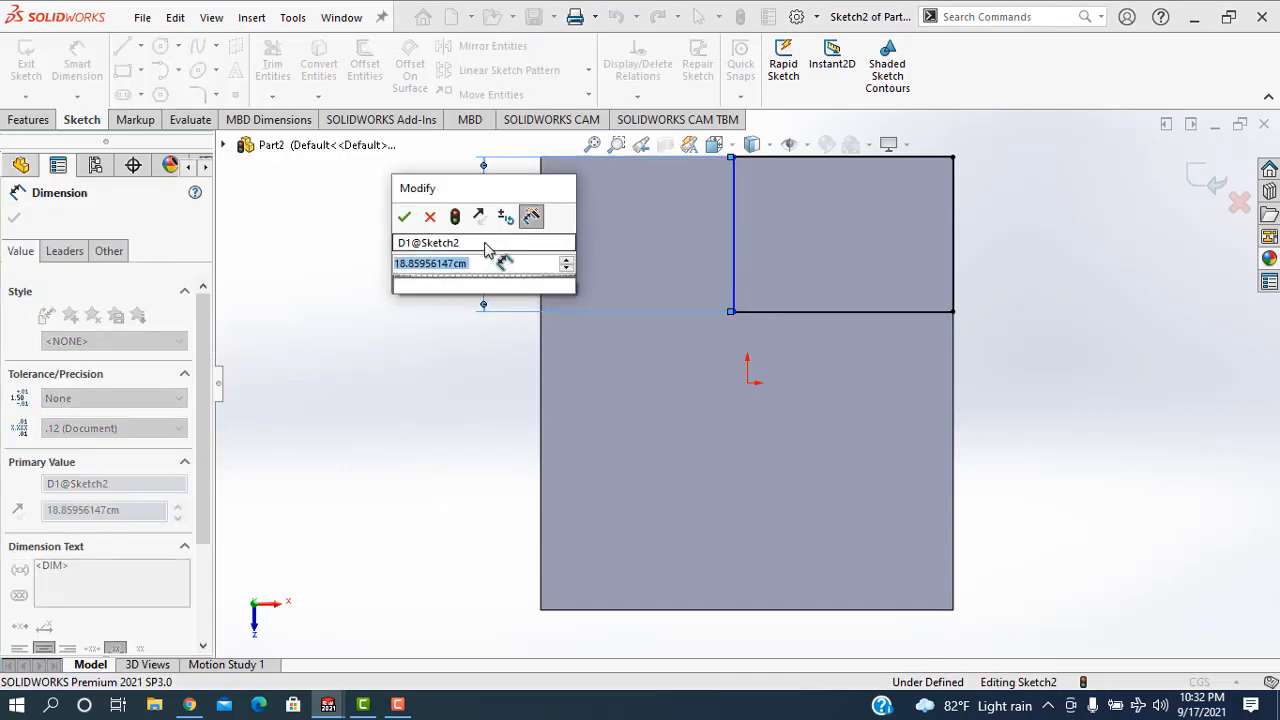
type("25")
key("Return")
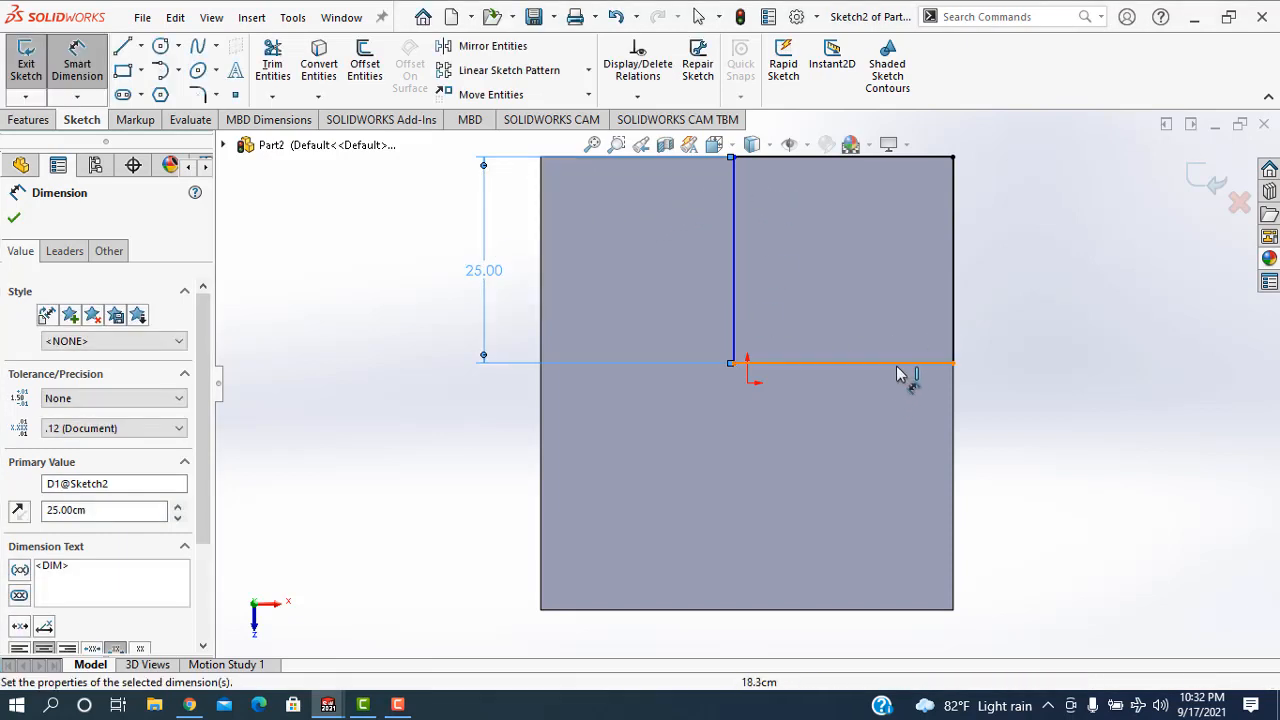
Step: Dimension the rectangle's lower horizontal side as 25 cm and finish the sketch
left_click(842, 636)
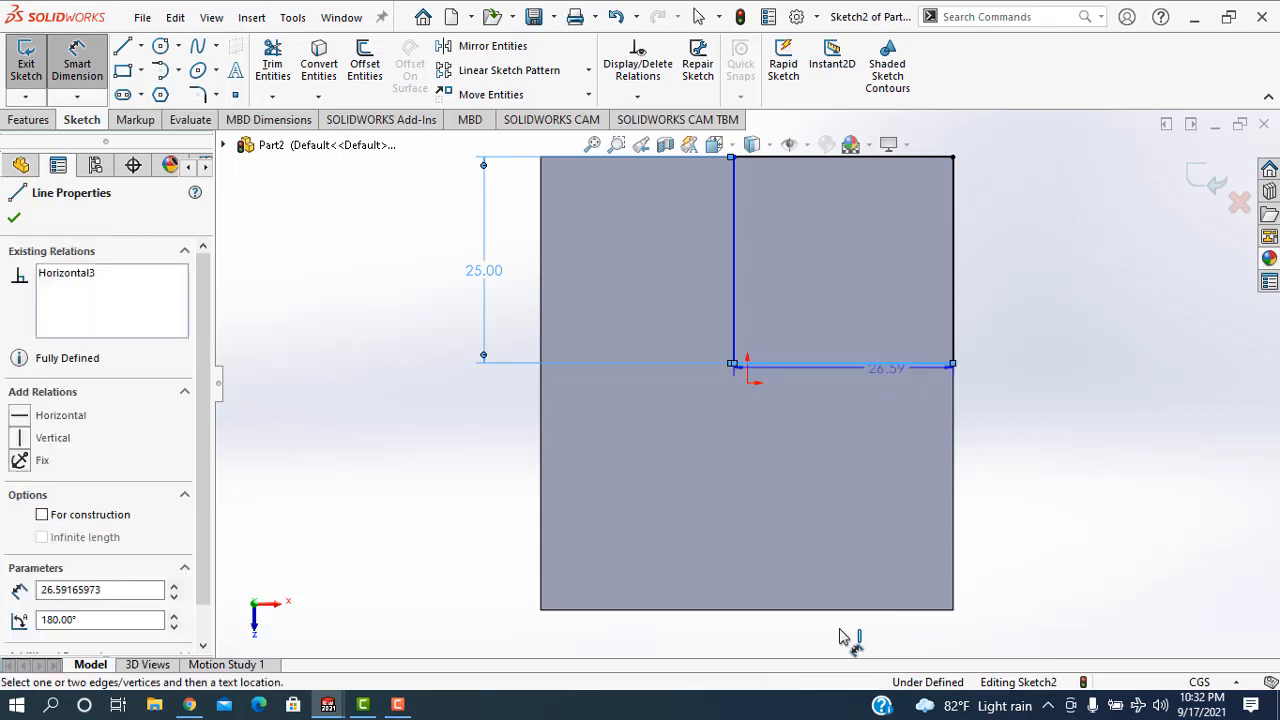
left_click(845, 635)
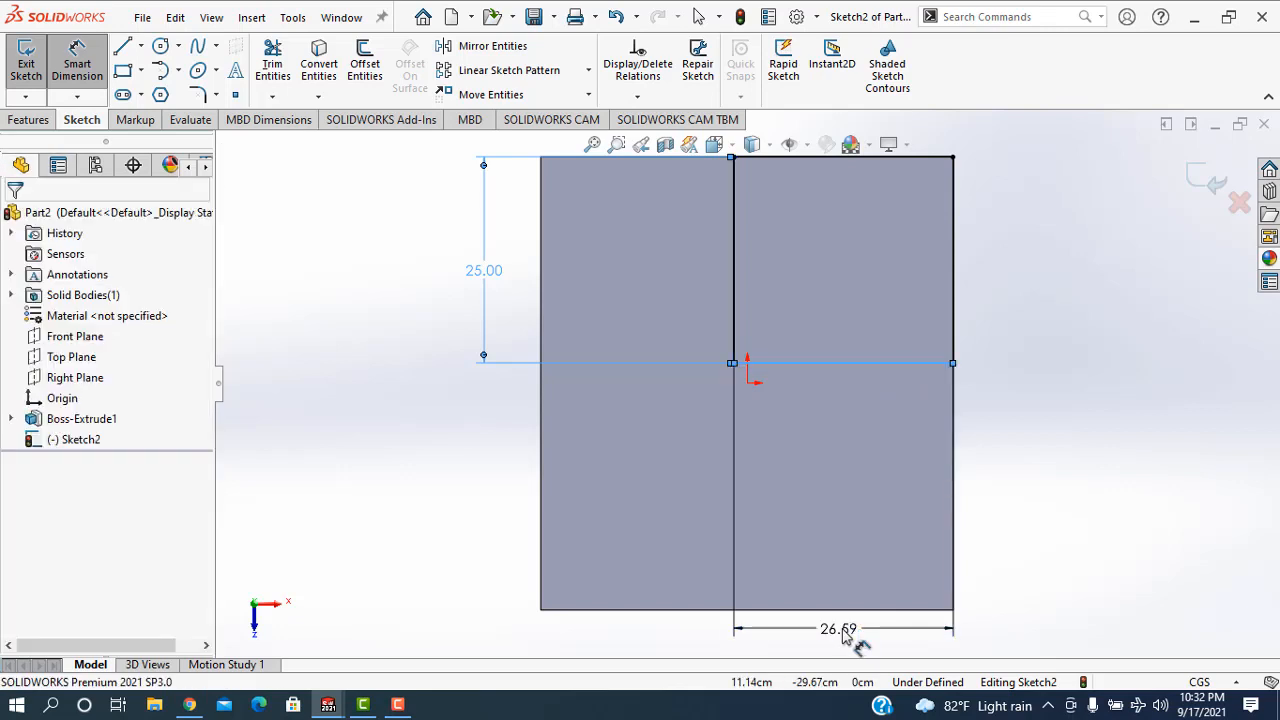
type("2")
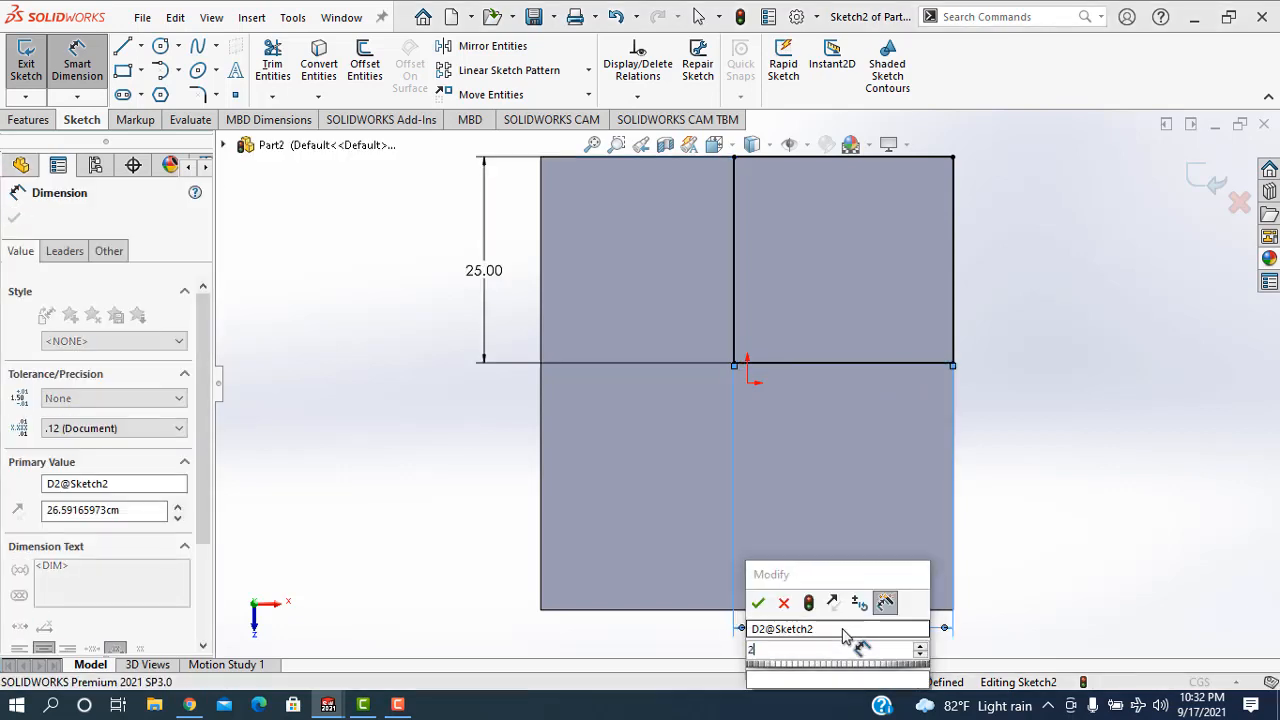
type("5")
key("Return")
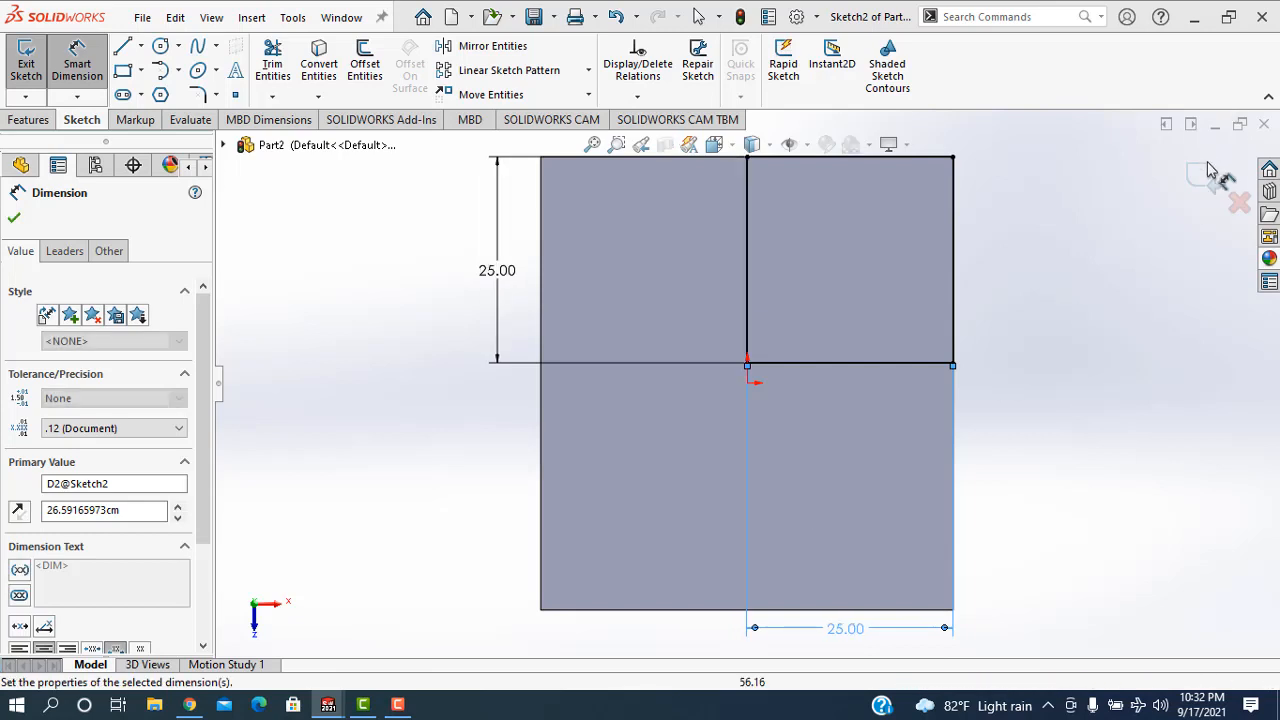
left_click(1210, 172)
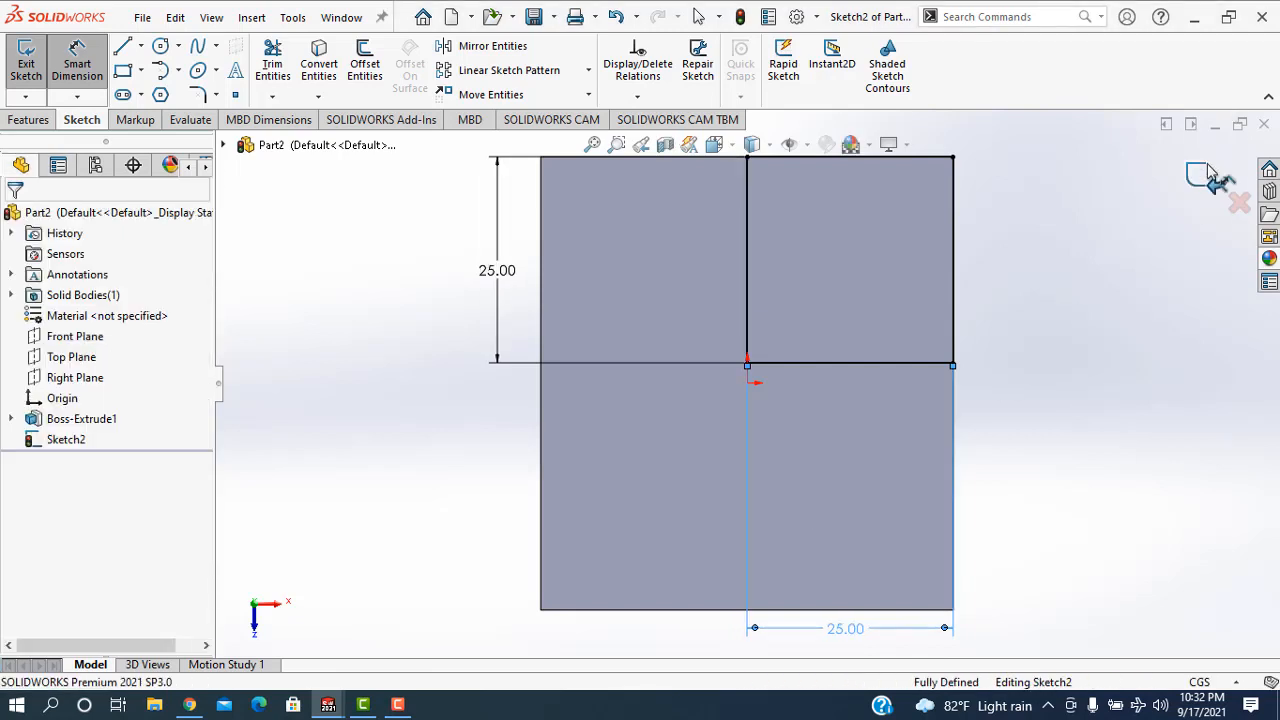
left_click(1208, 167)
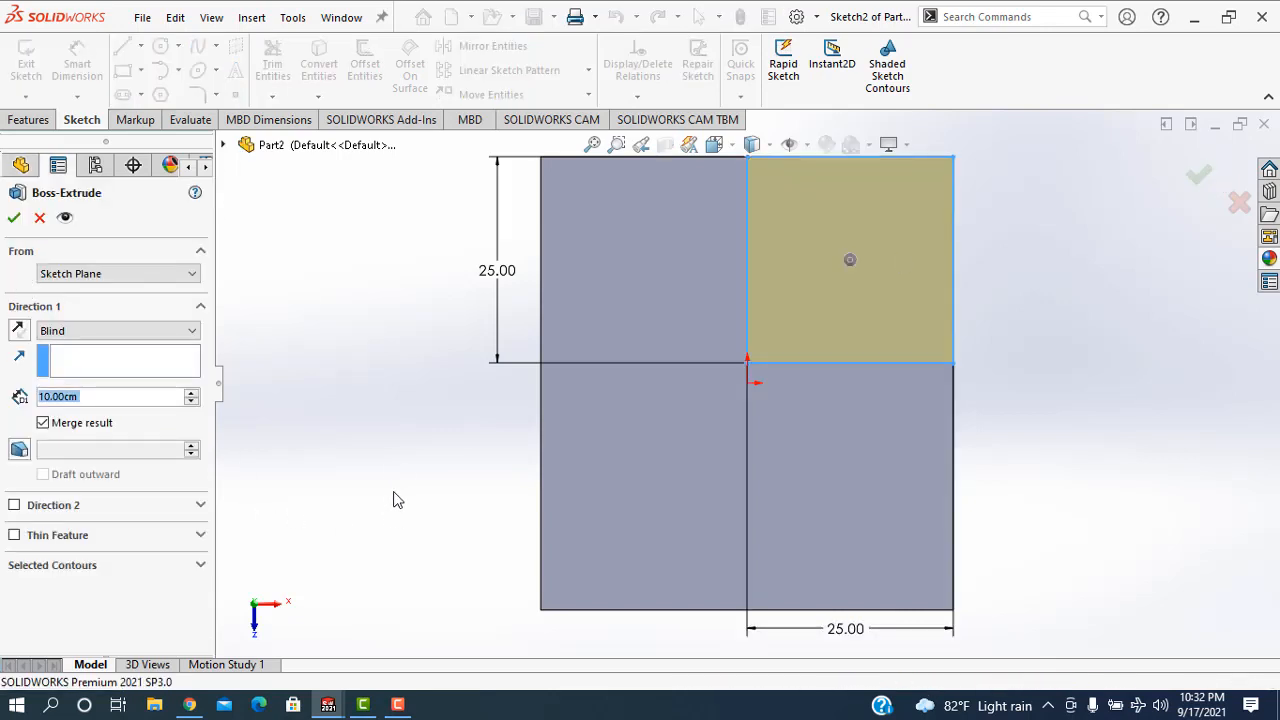
Step: Extrude the 25 cm square upward from the base as a merged blind boss with a depth of 25 cm
left_click(97, 397)
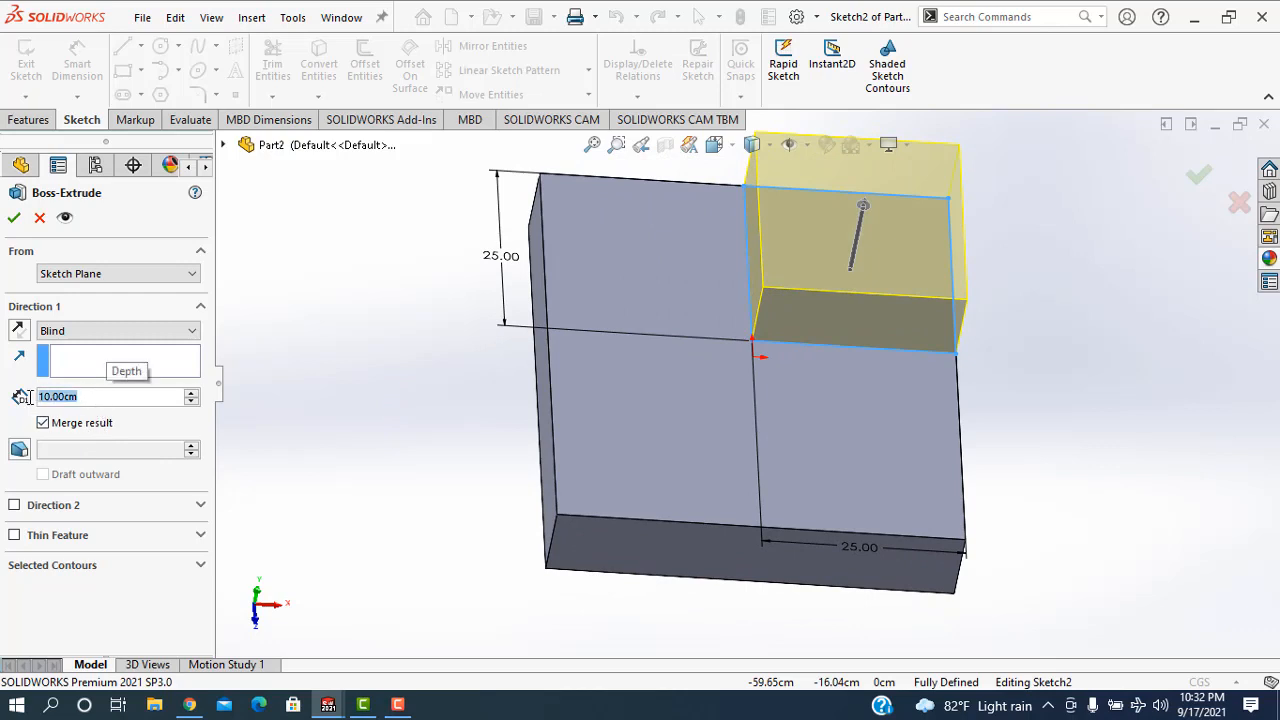
type("25")
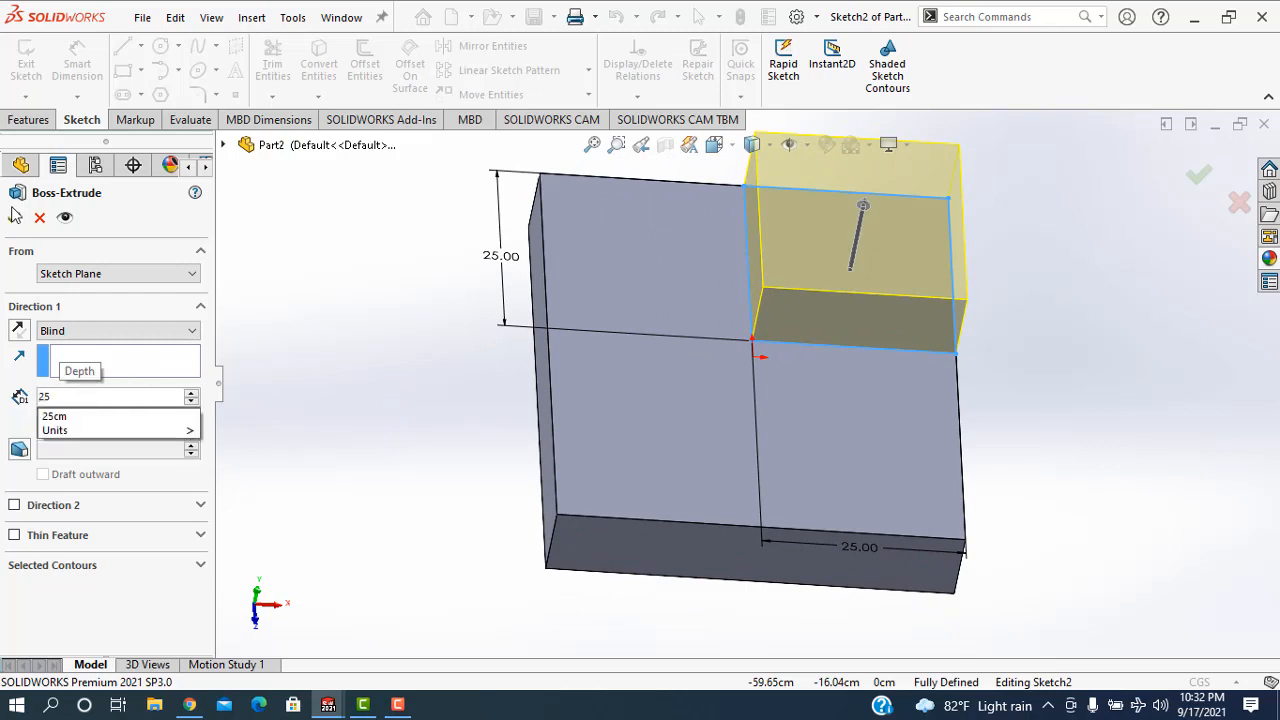
key("Return")
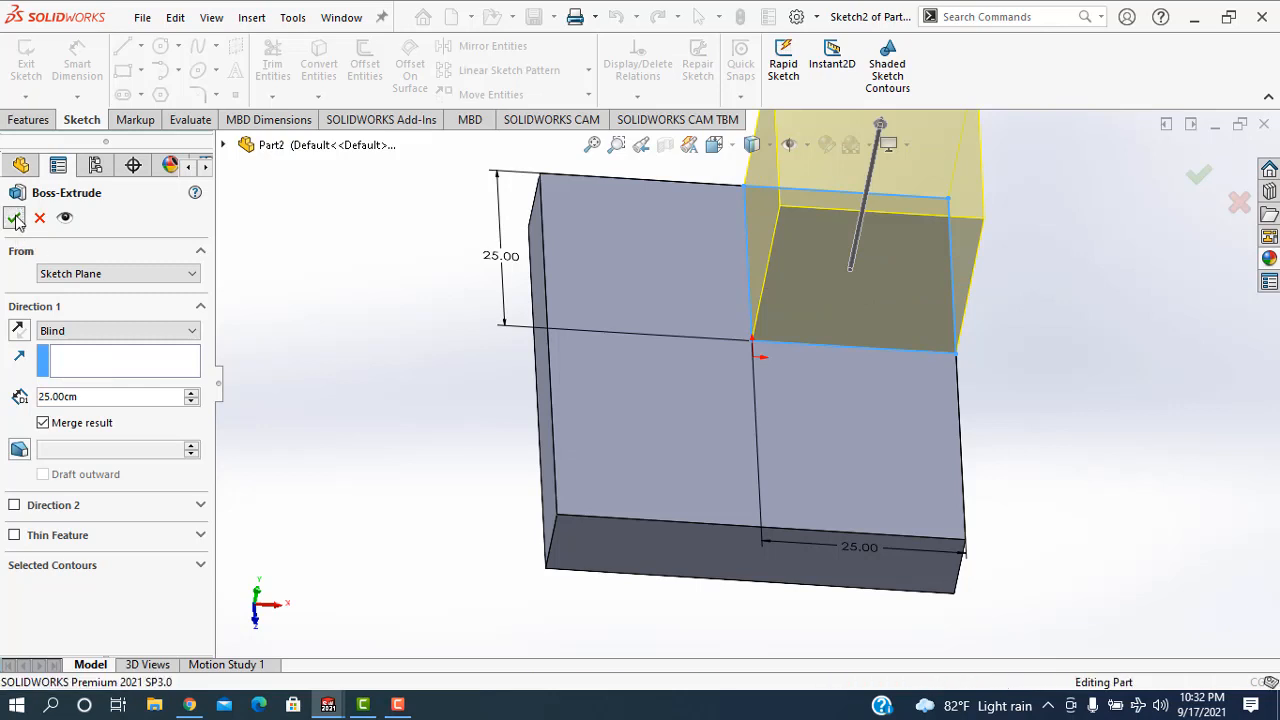
left_click(14, 218)
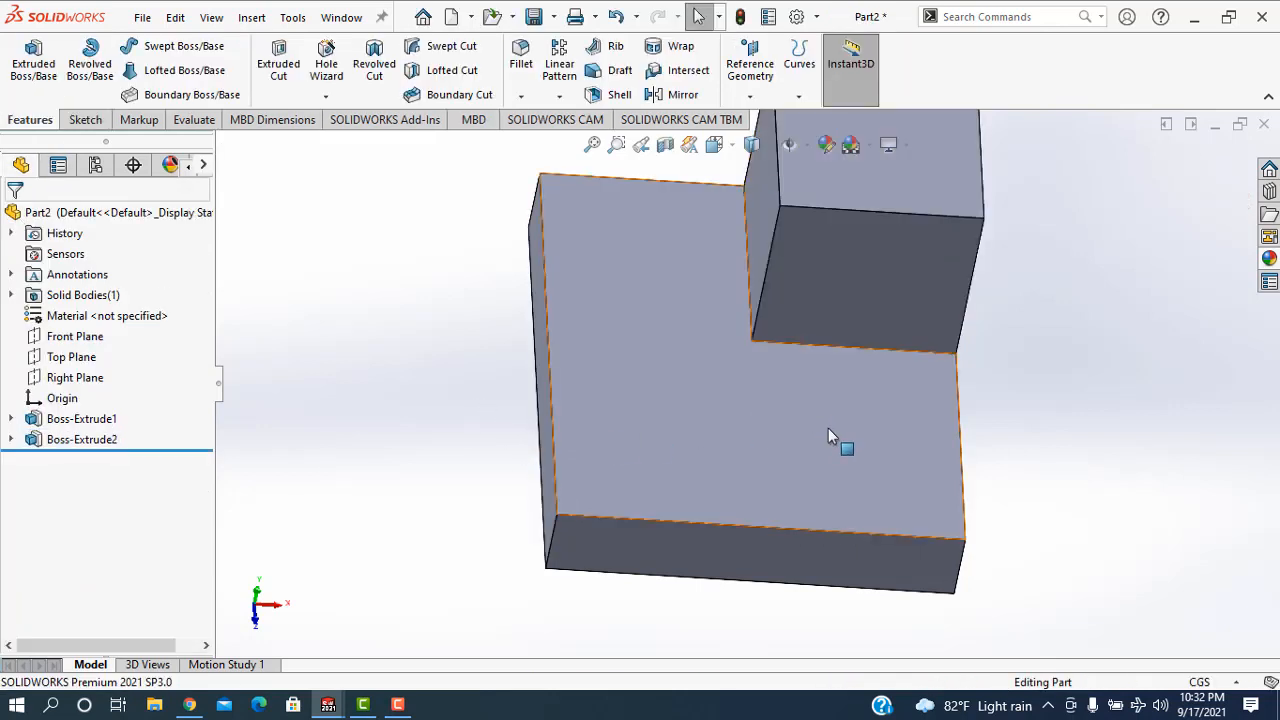
Step: Start another boss sketch on the base's top face and draw a corner rectangle from its front-right corner to the tall block's inner corner
left_click(33, 58)
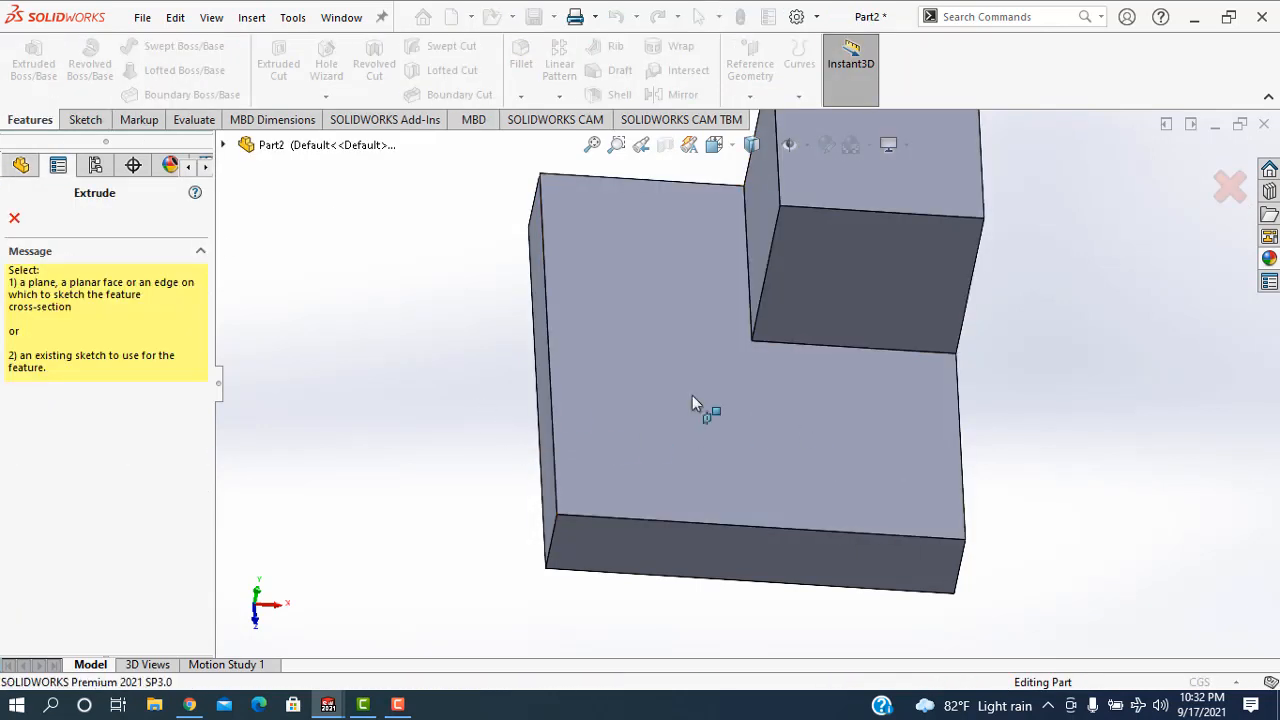
left_click(822, 443)
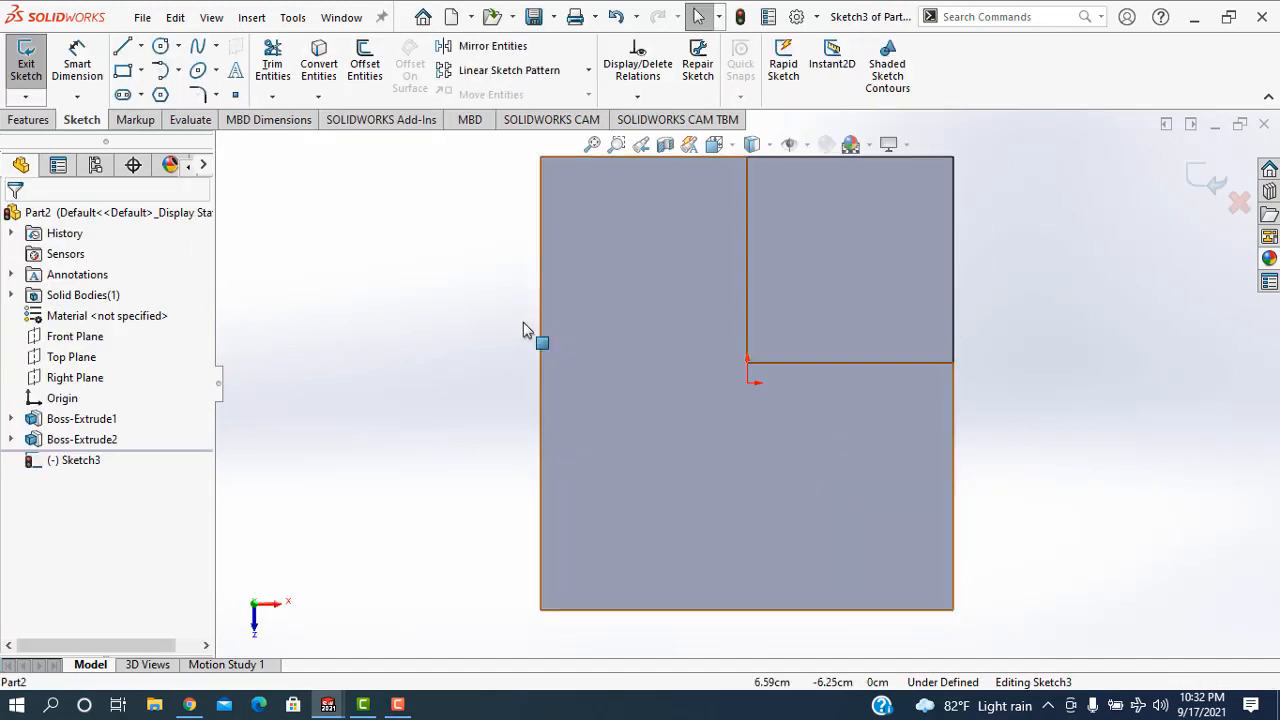
left_click(125, 75)
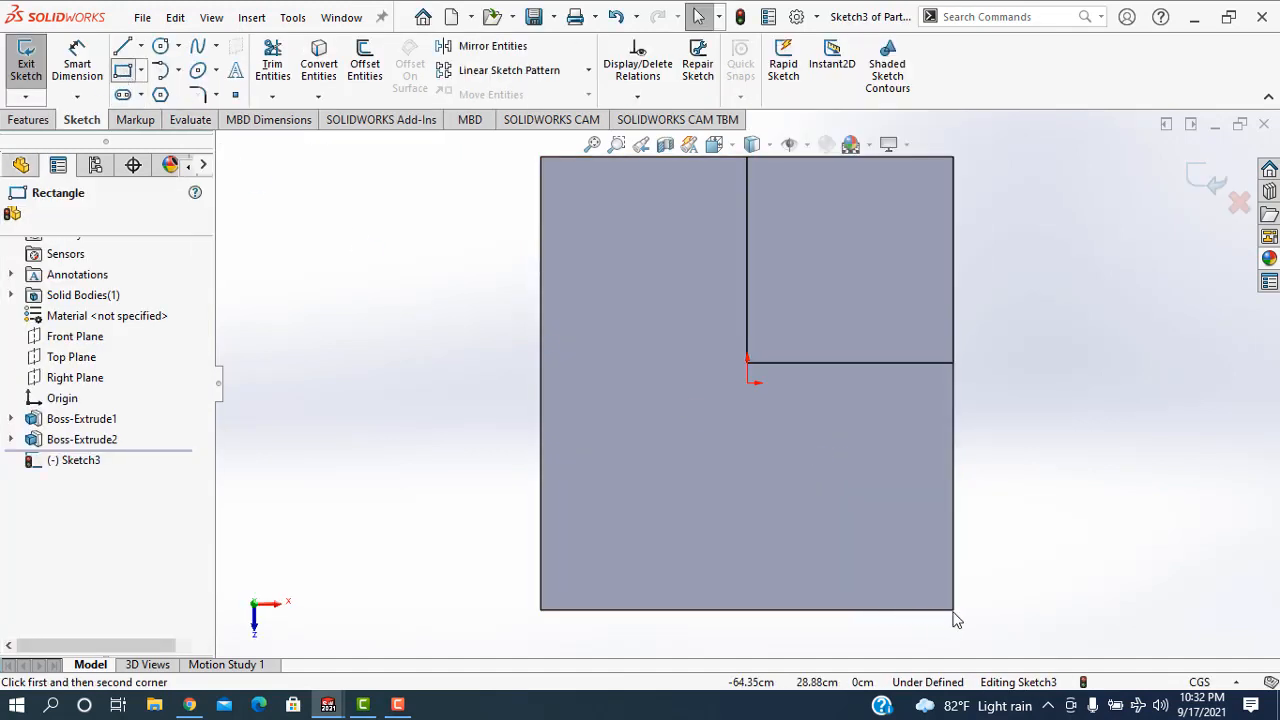
left_click(748, 363)
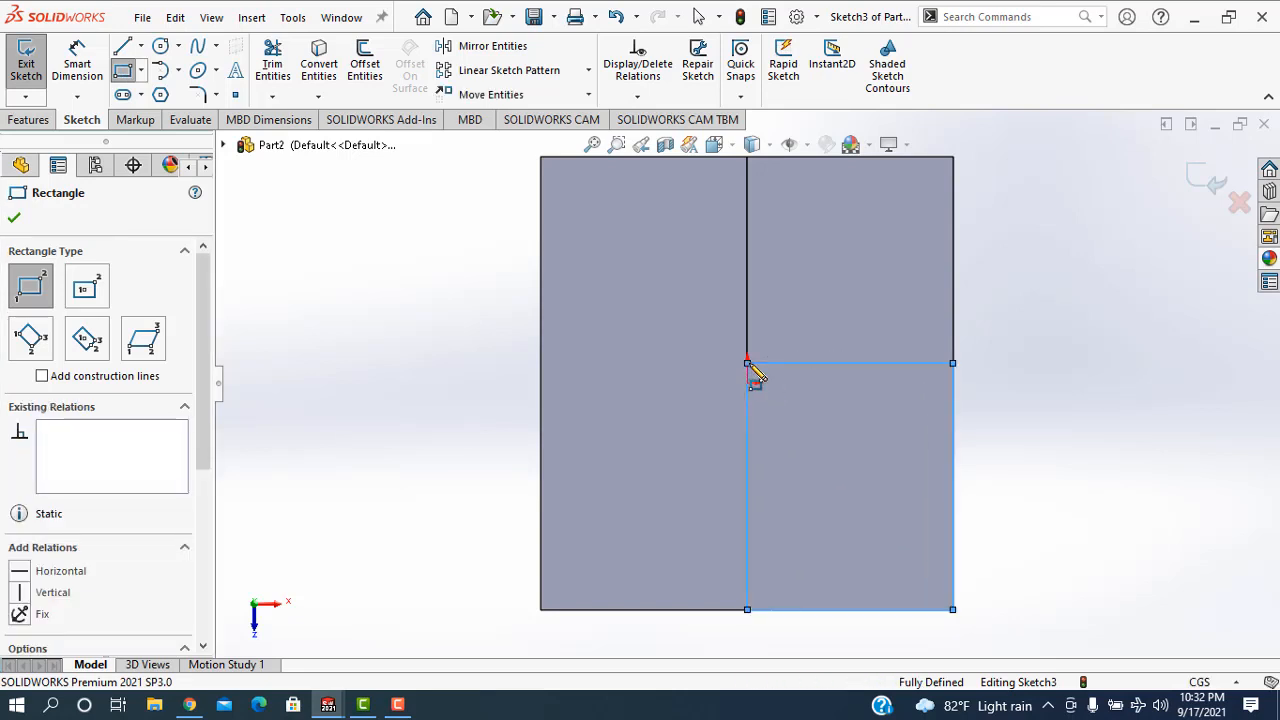
right_click(1133, 300)
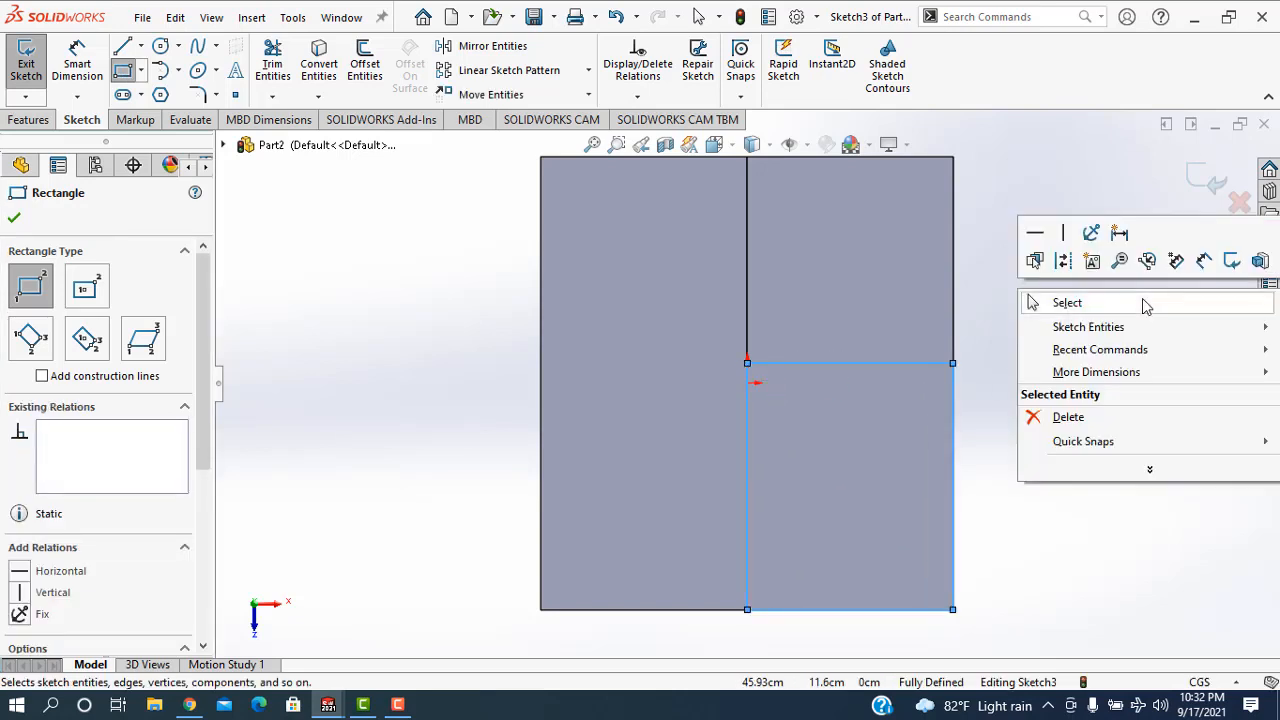
left_click(1146, 303)
left_click(1142, 298)
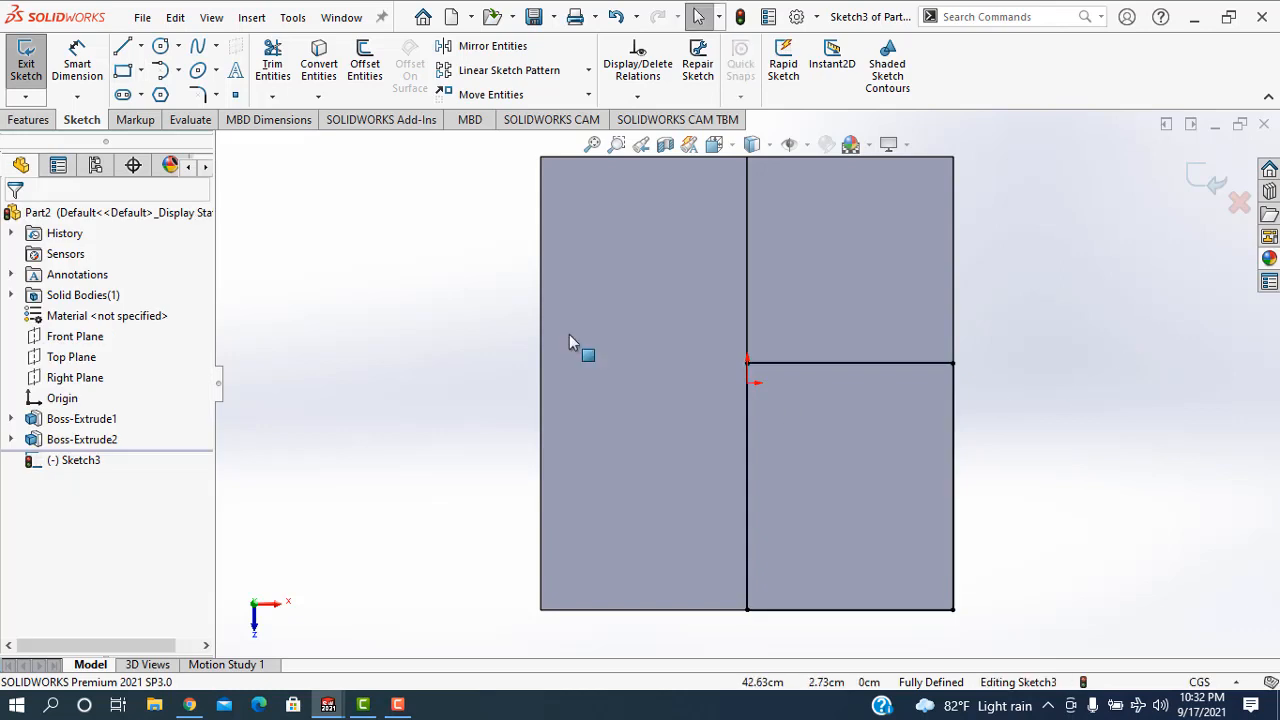
Step: Try to dimension the new rectangle's right vertical side
left_click(88, 93)
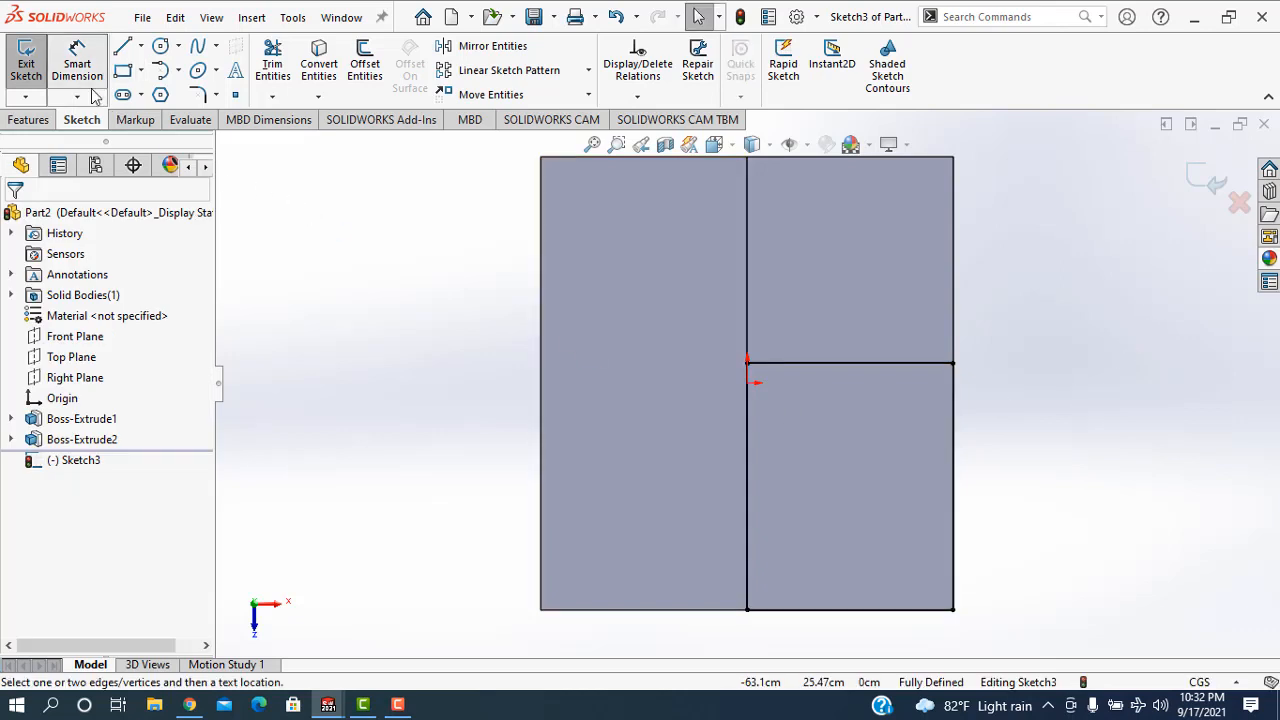
left_click(955, 540)
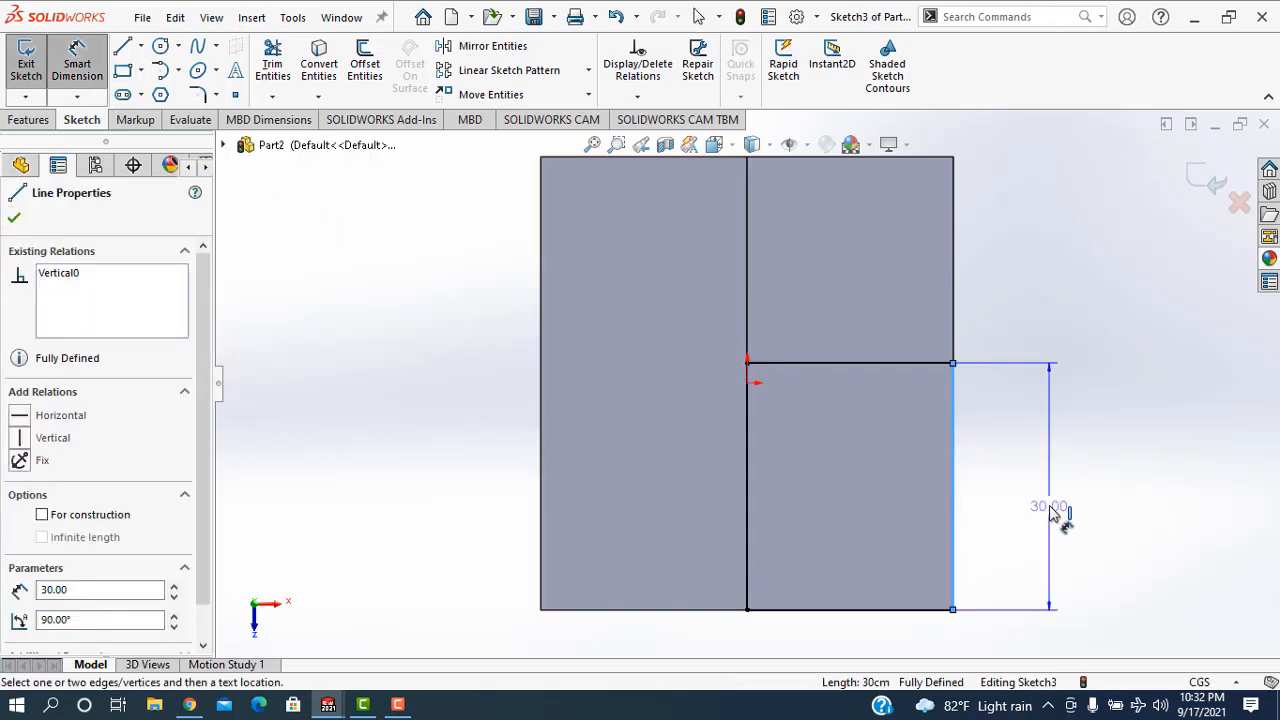
left_click(1050, 511)
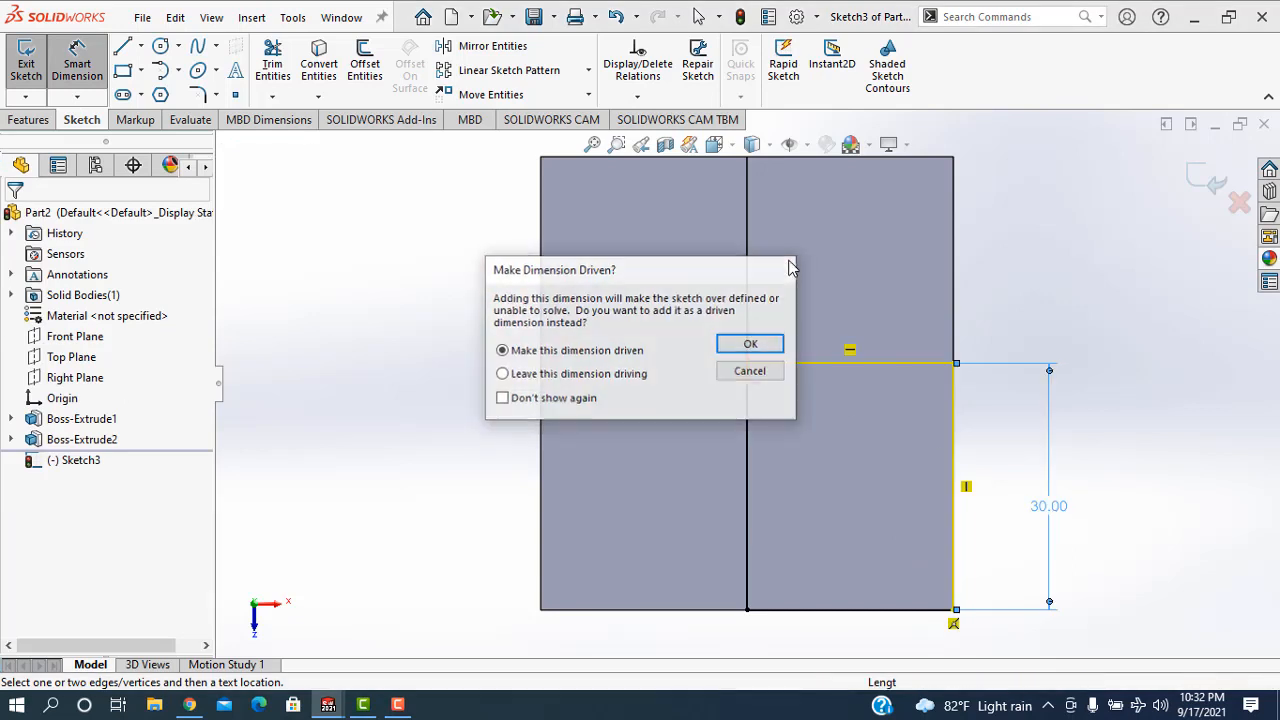
left_click(784, 270)
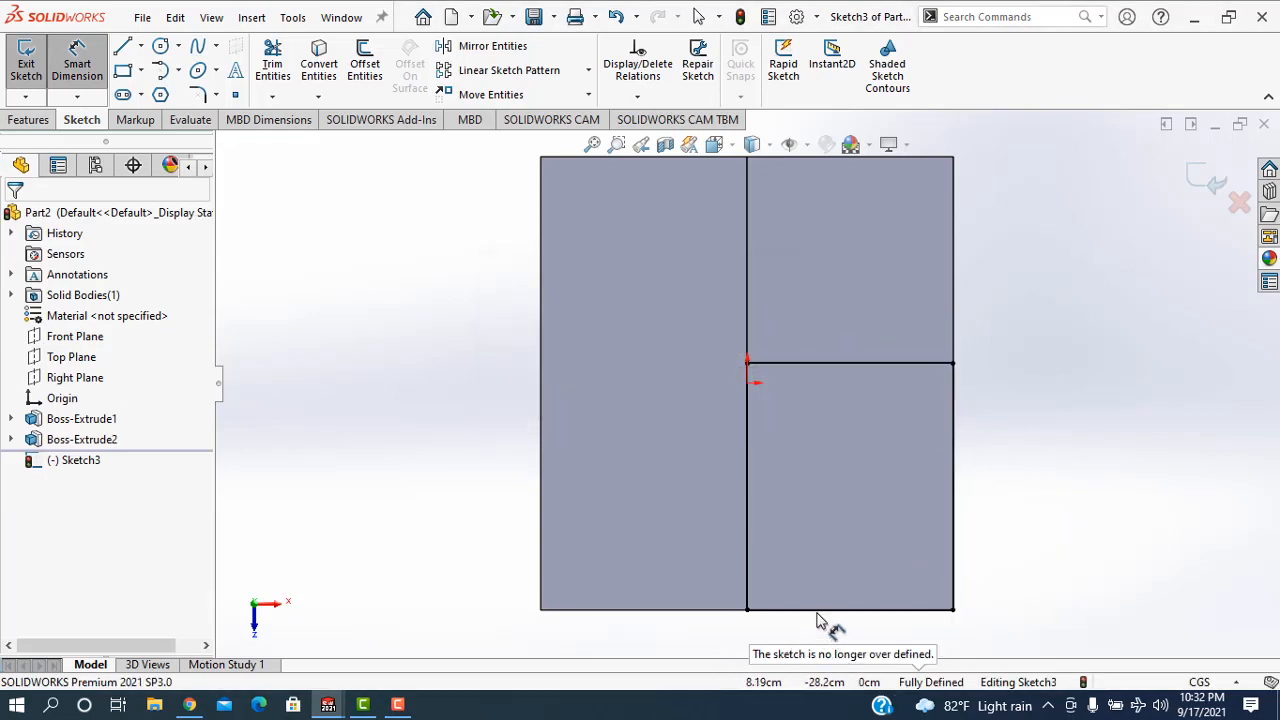
Step: Finish the front-right rectangle sketch and extrude it upward as a merged blind boss with a depth of 5 cm
left_click(1190, 170)
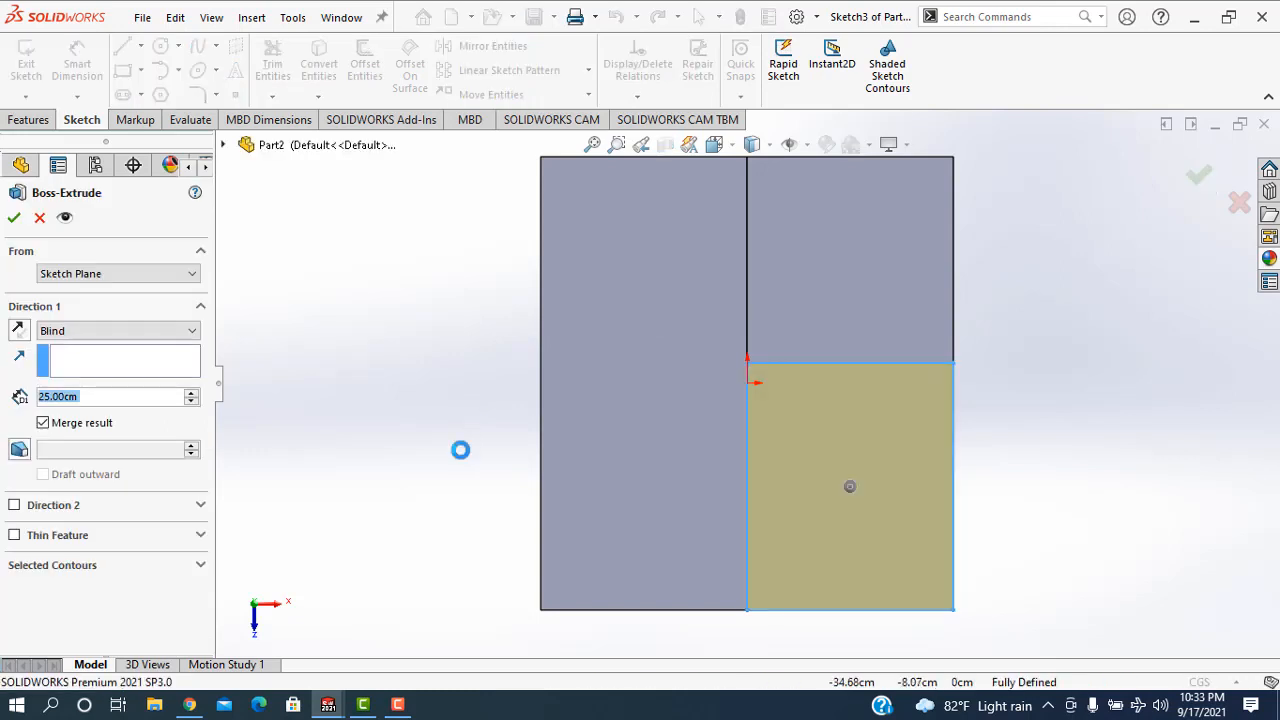
left_click(104, 396)
left_click_drag(104, 396, 28, 398)
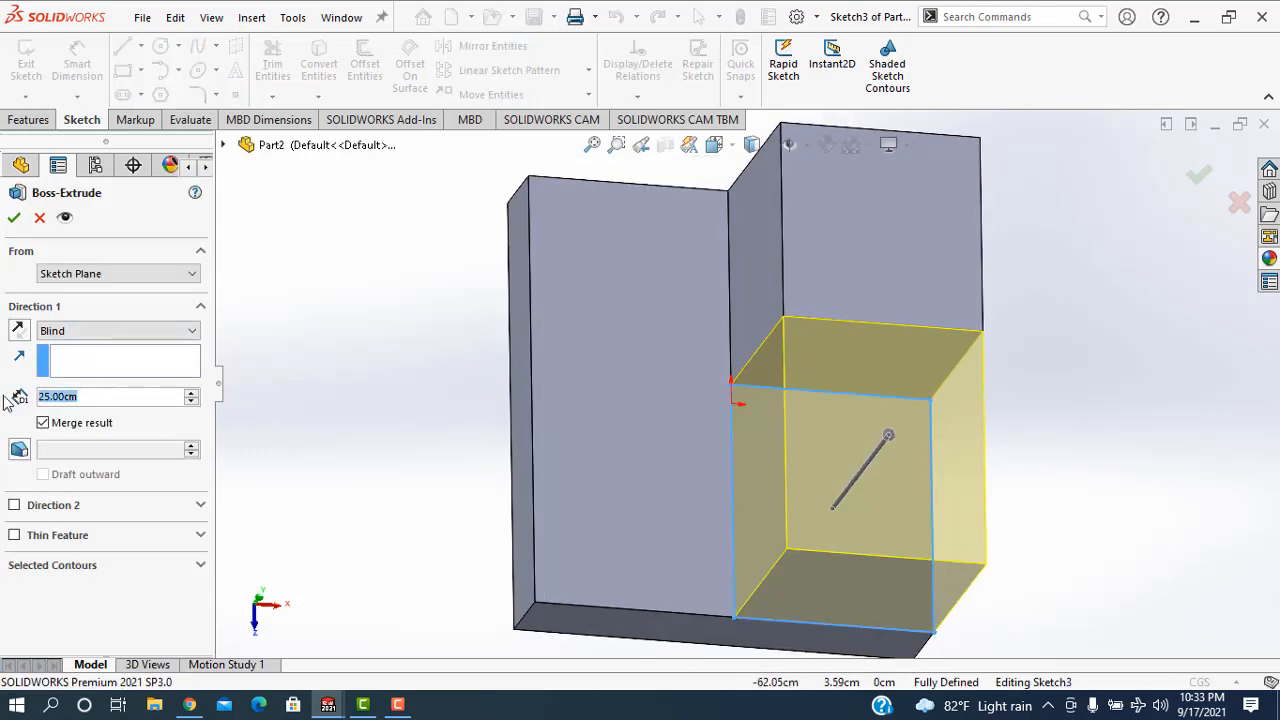
type("5")
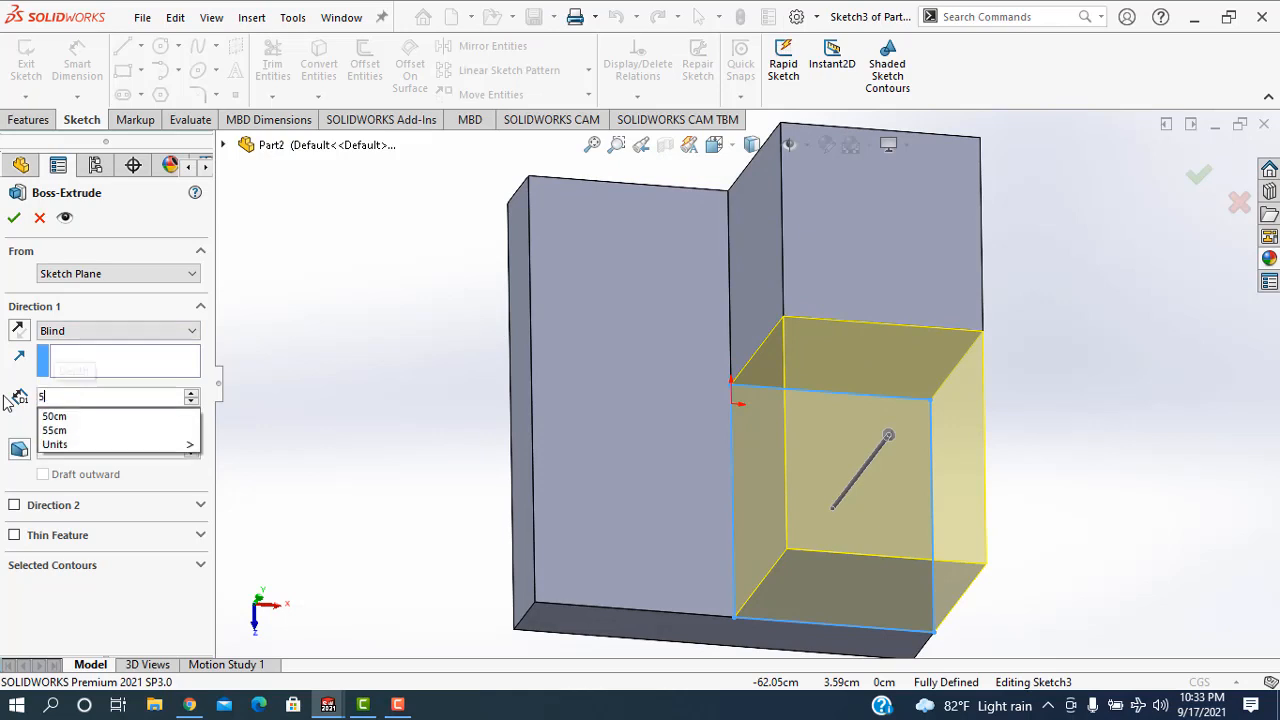
key("Return")
left_click(13, 219)
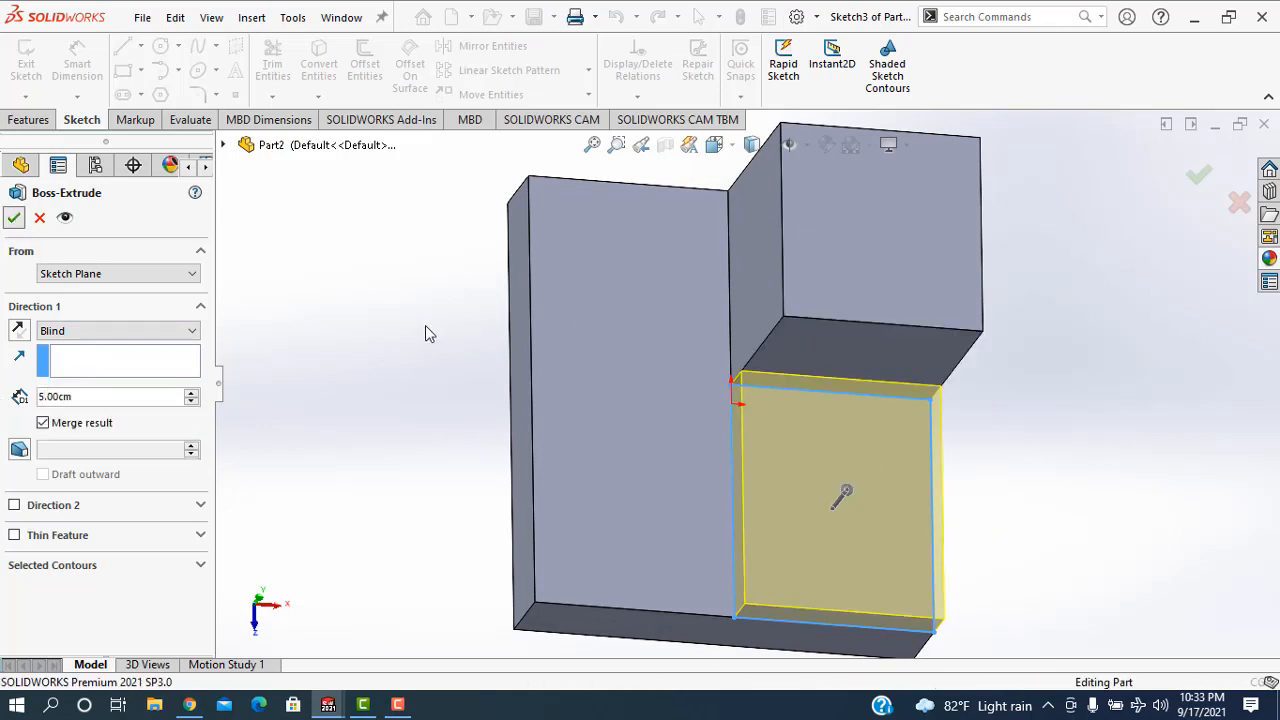
left_click(366, 357)
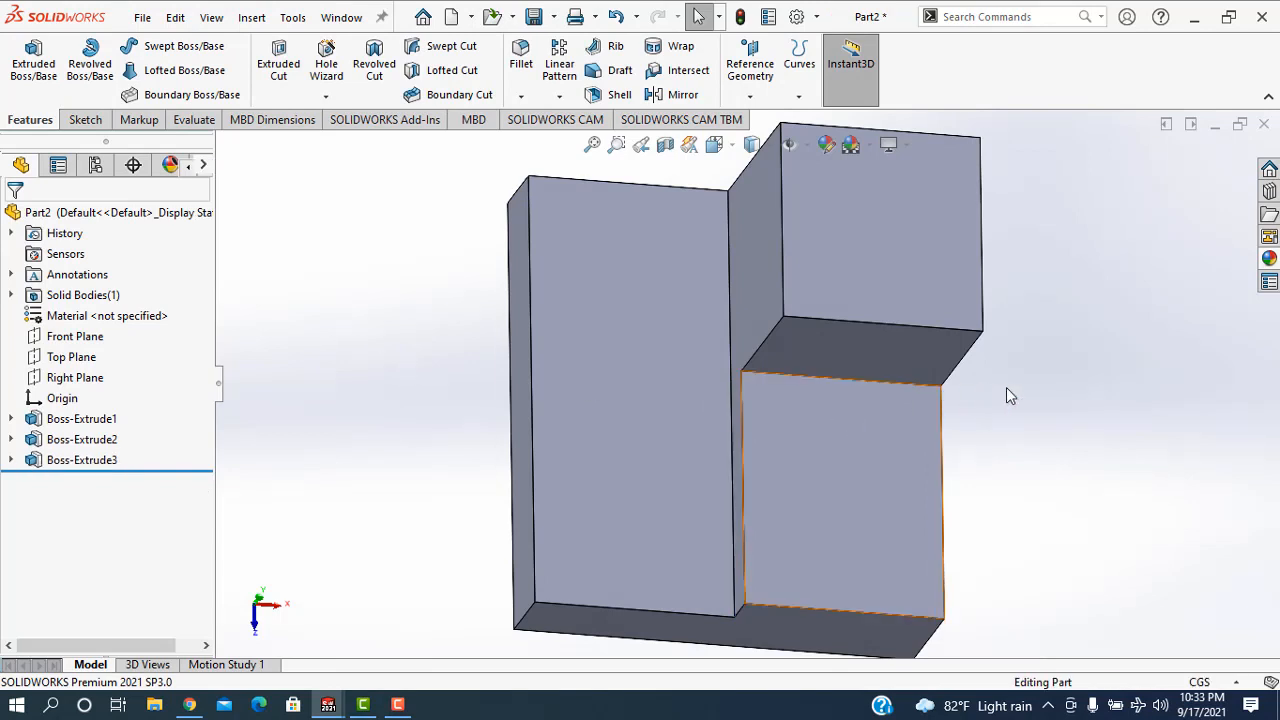
middle_click_drag(1037, 420, 980, 362)
key("f")
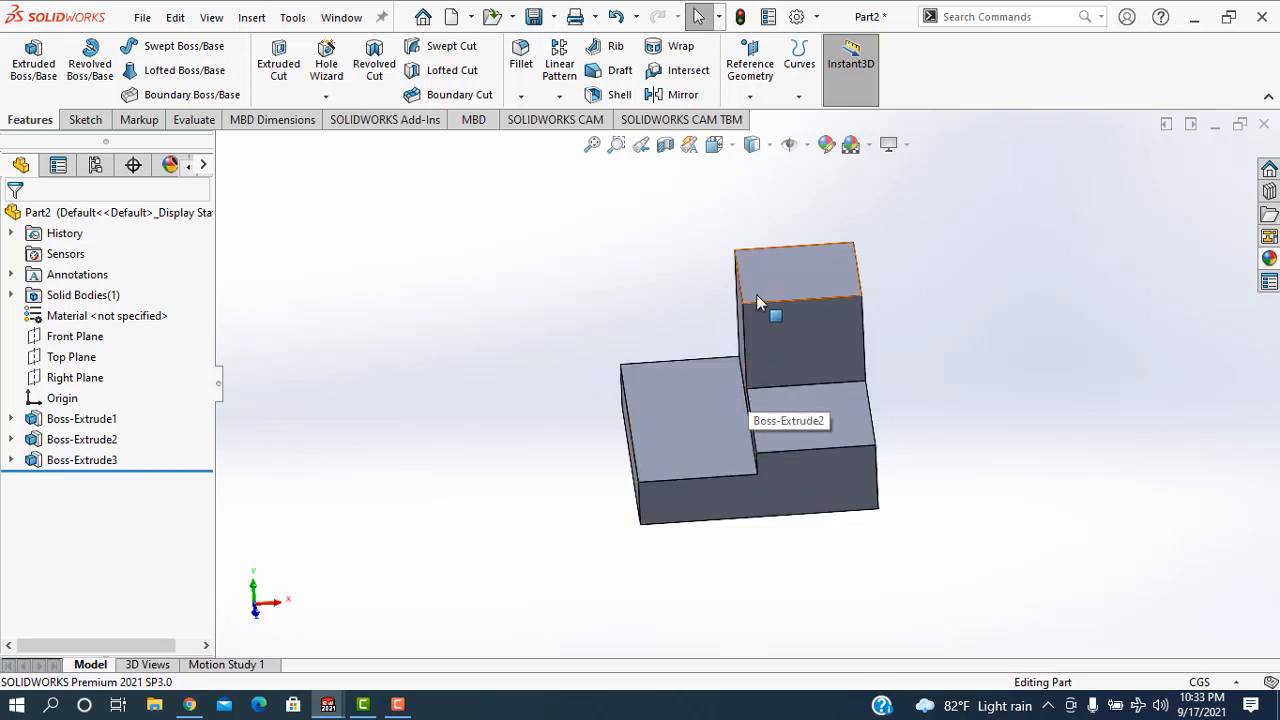
Step: Apply a bright red colour from the standard swatches to the whole part and show it in the isometric view
middle_click_drag(500, 366, 526, 342)
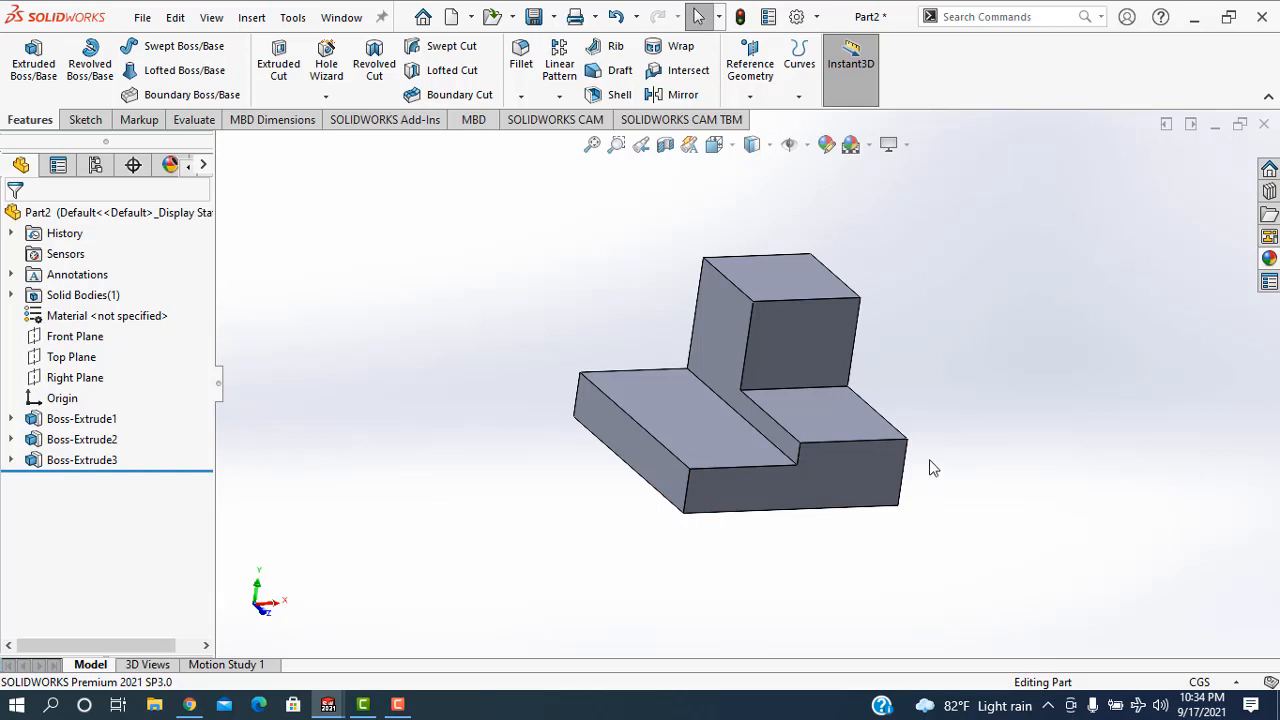
left_click(828, 139)
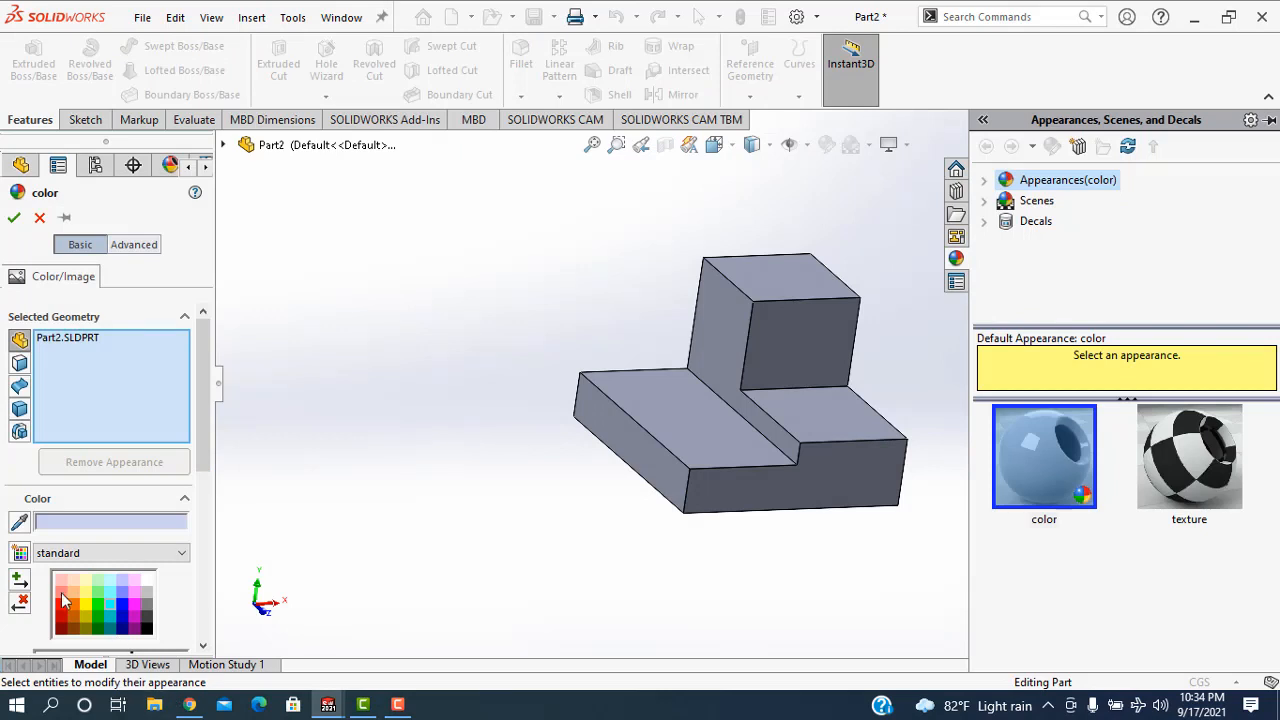
left_click(61, 605)
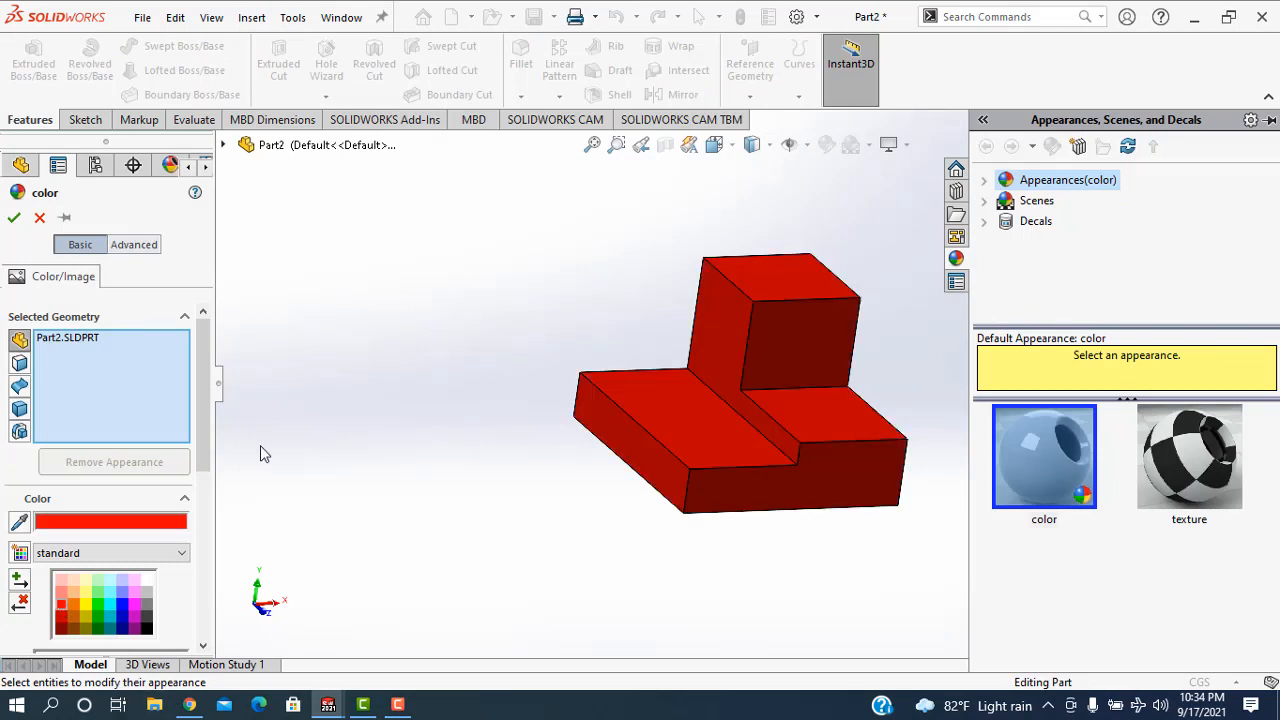
left_click(14, 217)
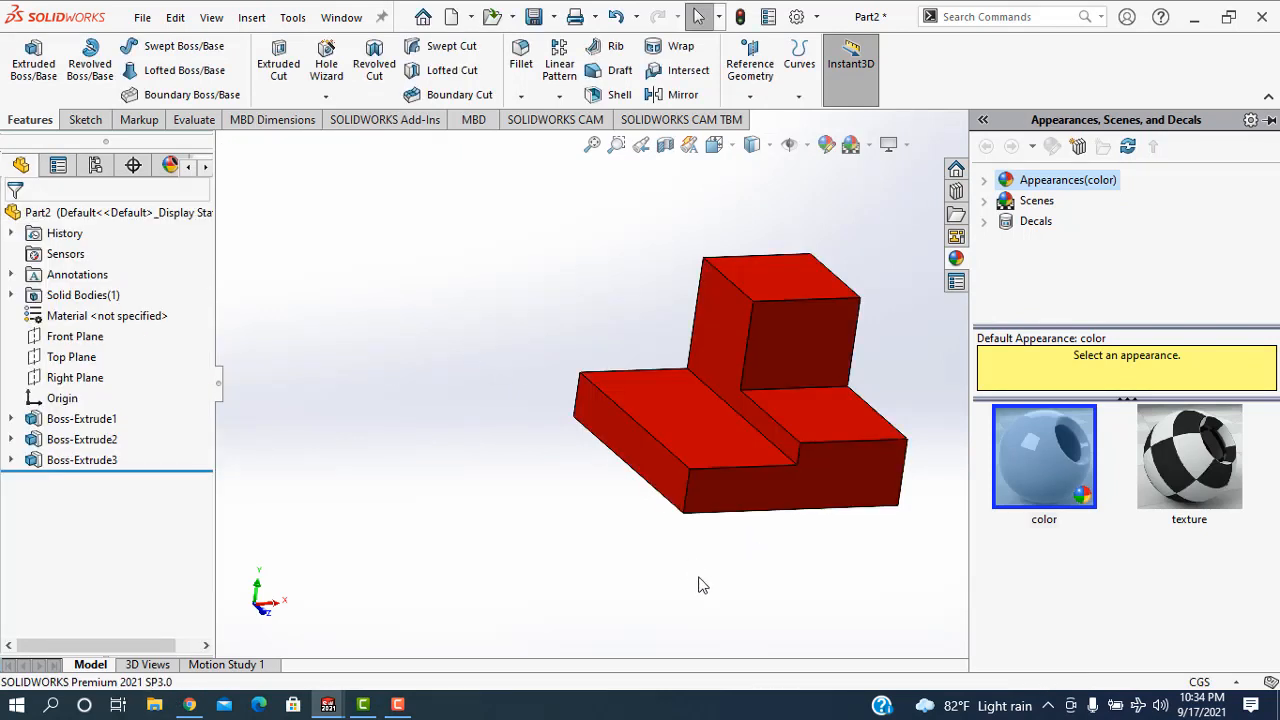
key("ctrl+7")
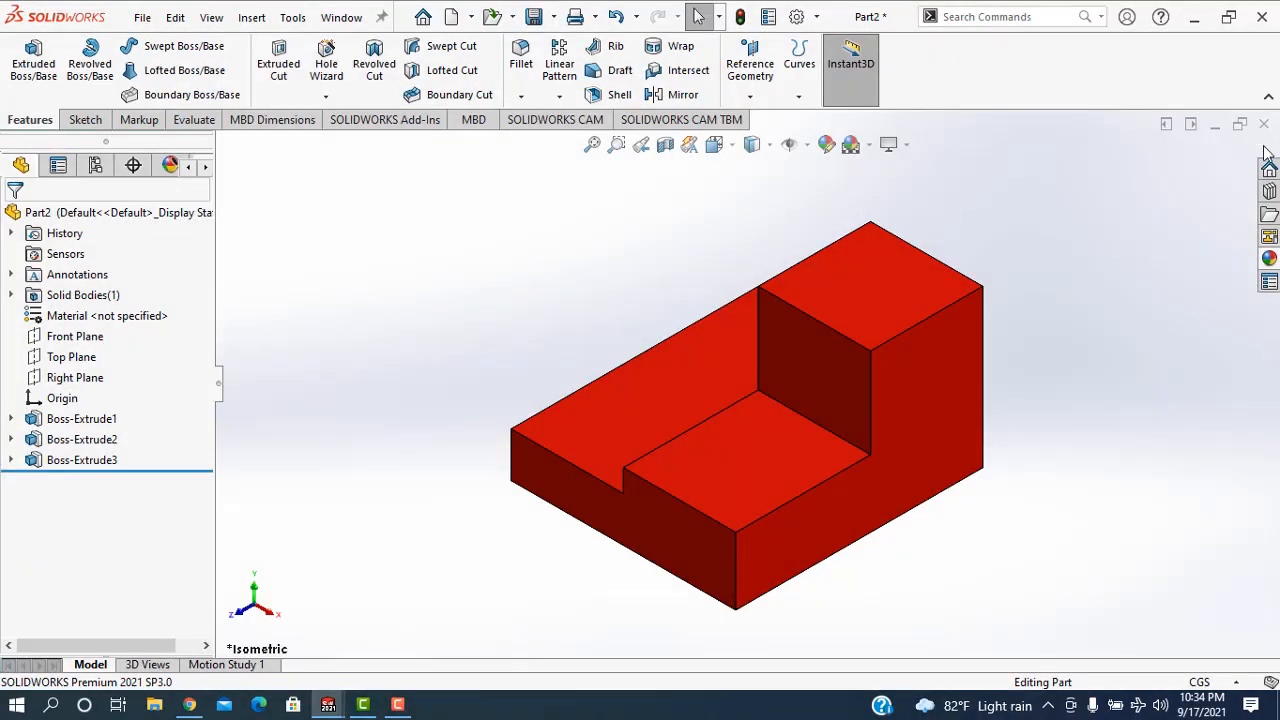
left_click(397, 706)
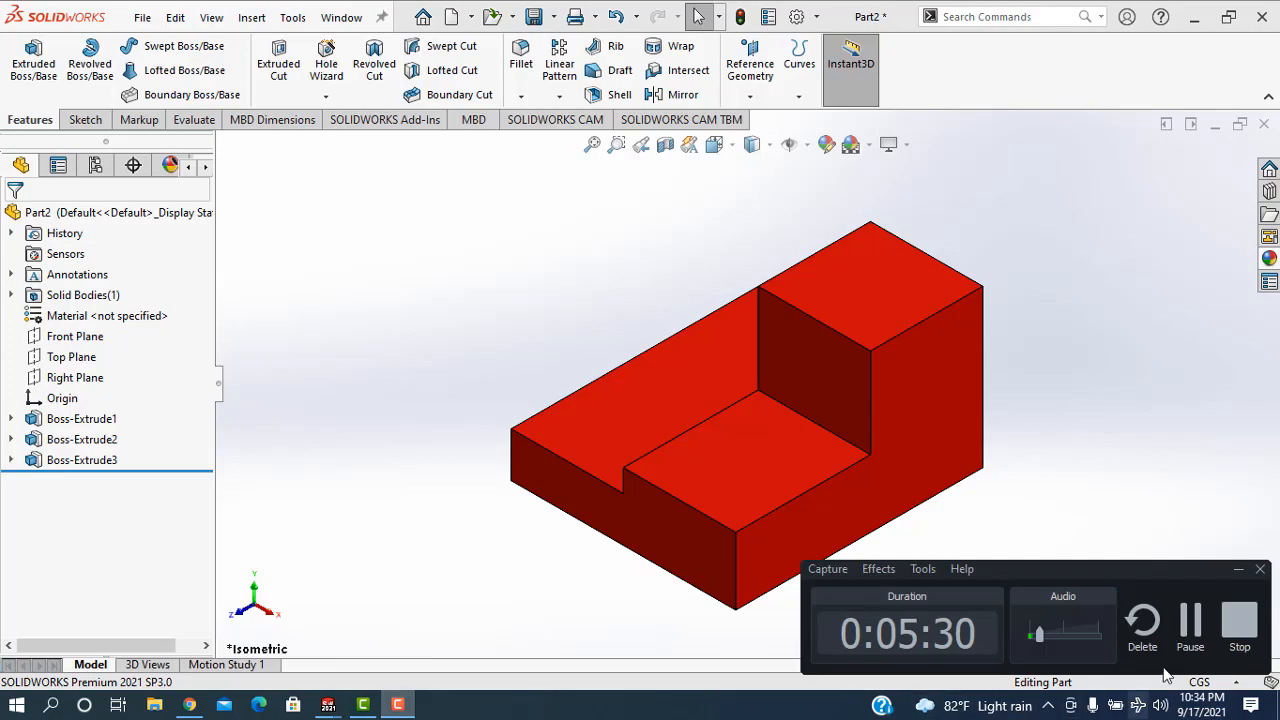